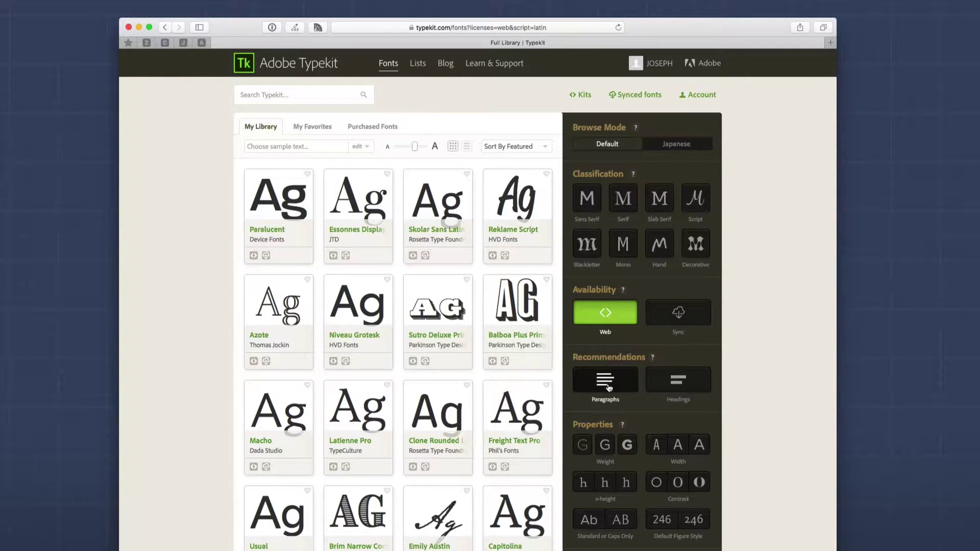
Filter the library to light-weight fonts recommended for headings, comparing the sans serif, serif and script classifications before settling on slab serif
left_click(679, 384)
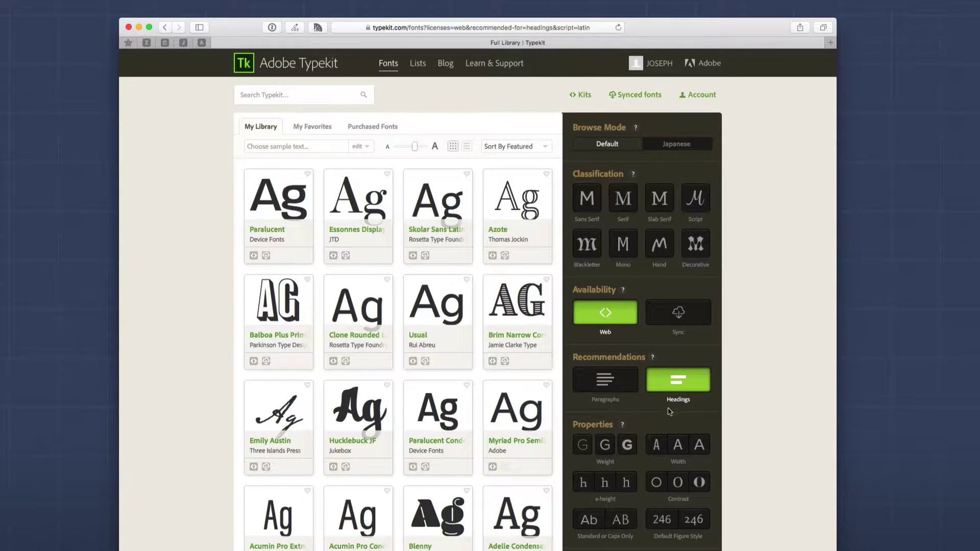
left_click(585, 448)
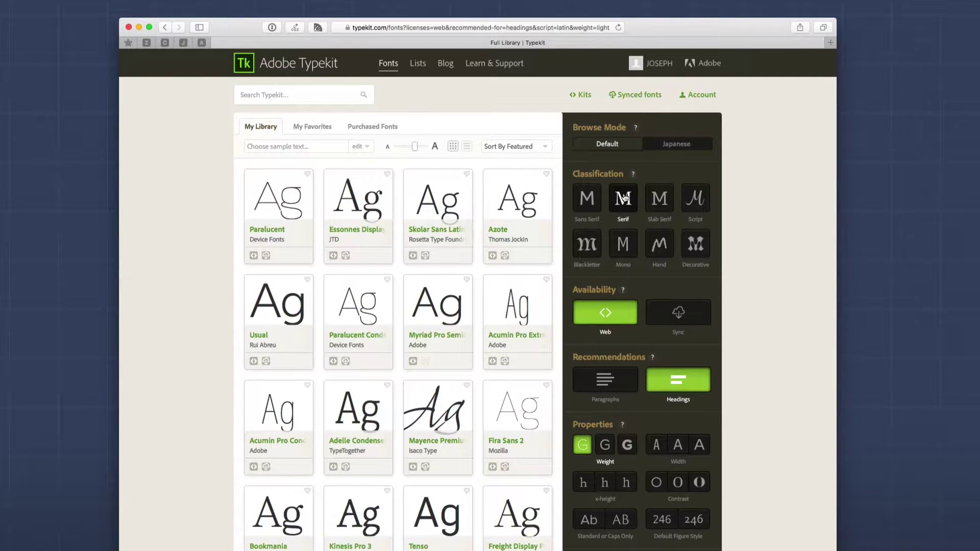
left_click(591, 197)
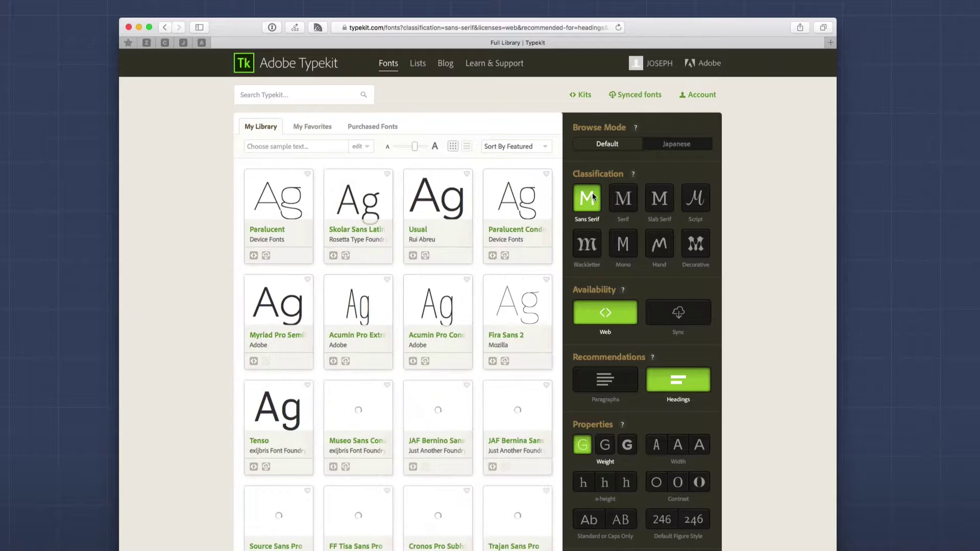
left_click(623, 199)
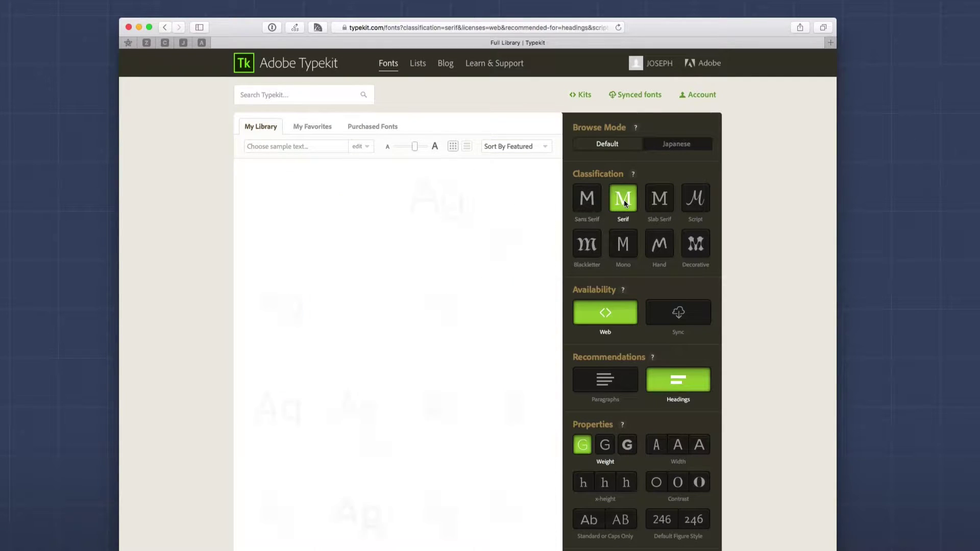
left_click(695, 204)
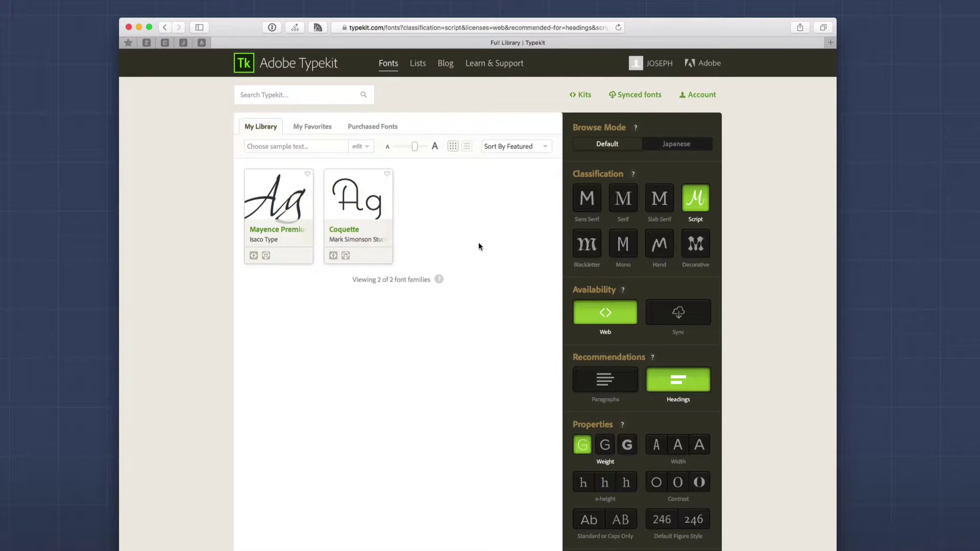
left_click(660, 199)
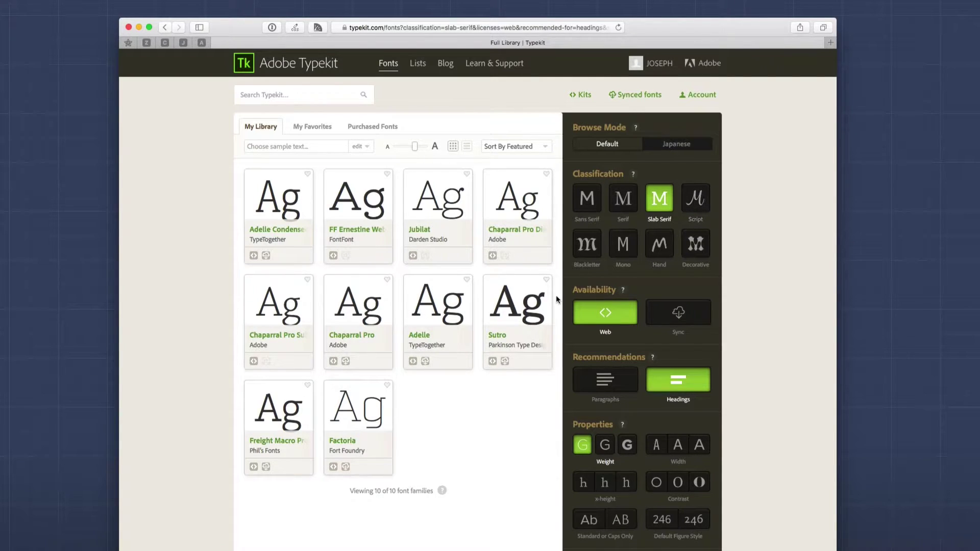
Open the Adelle font family and review its weights and styles from Thin to Heavy Italic
mouse_move(444, 313)
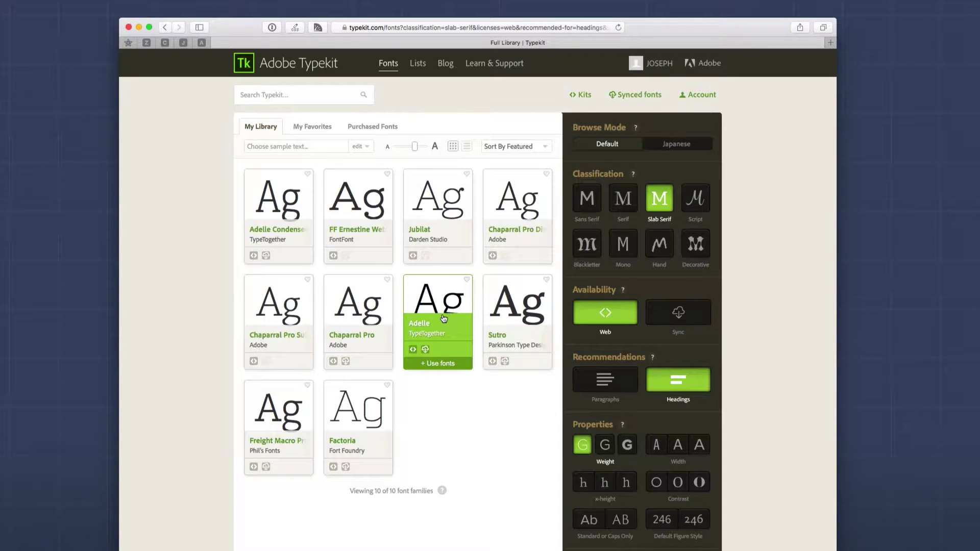
left_click(444, 318)
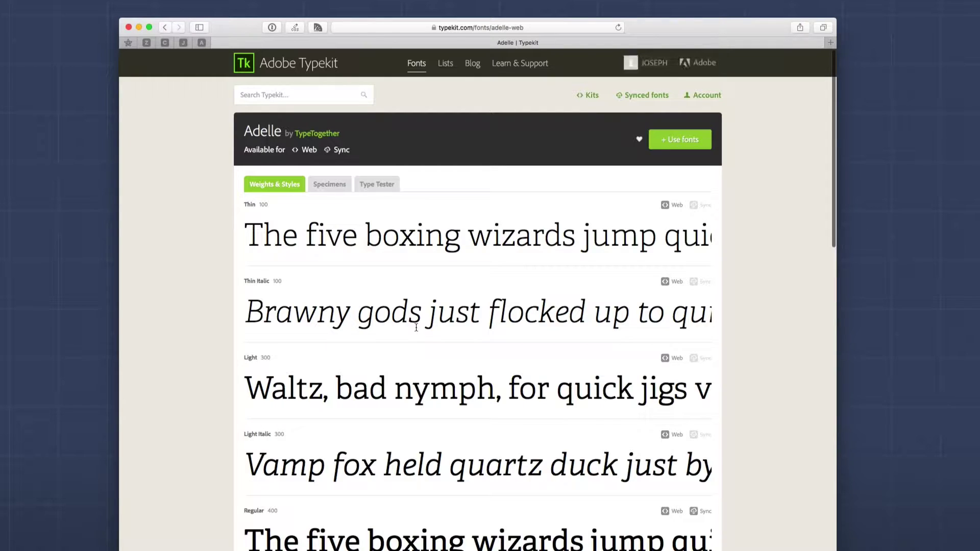
scroll(416, 327, "down", 10)
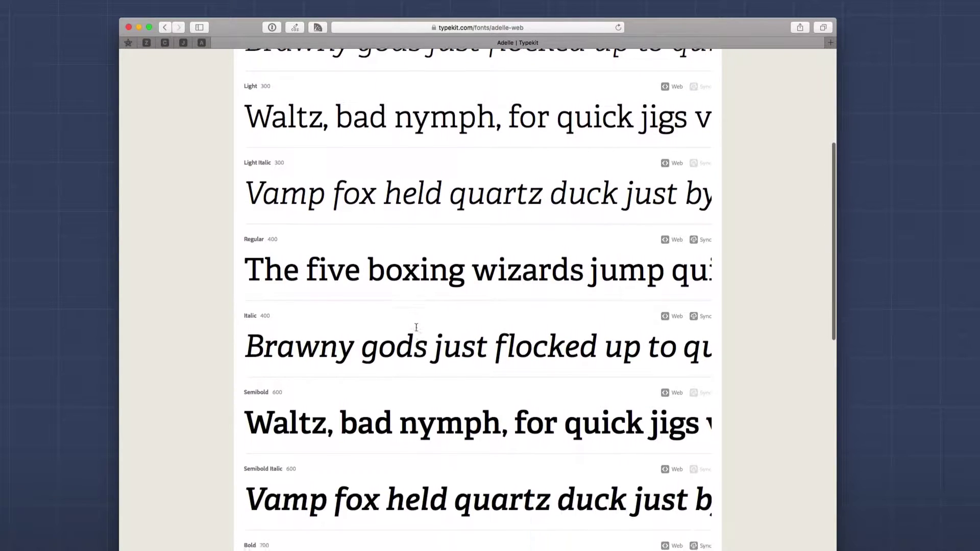
scroll(416, 327, "down", 6)
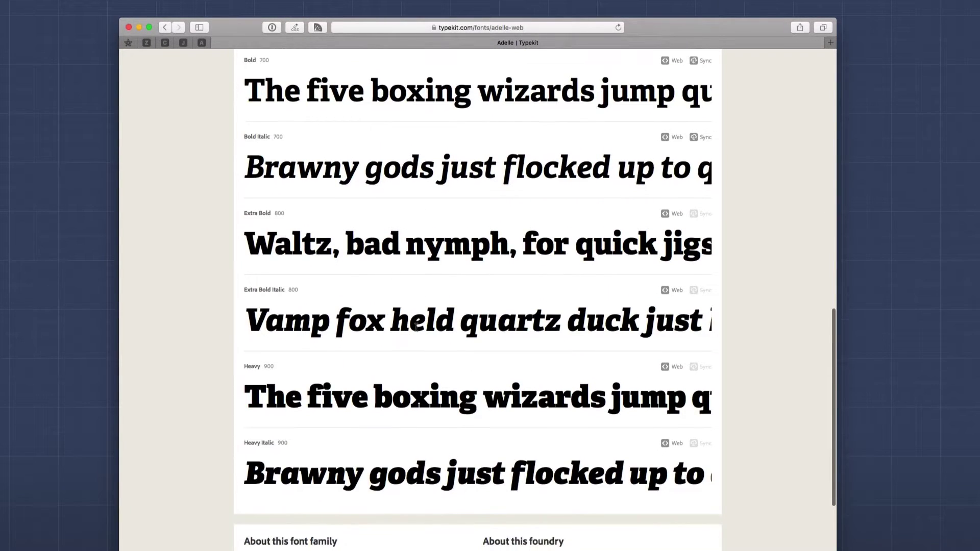
scroll(416, 326, "up", 16)
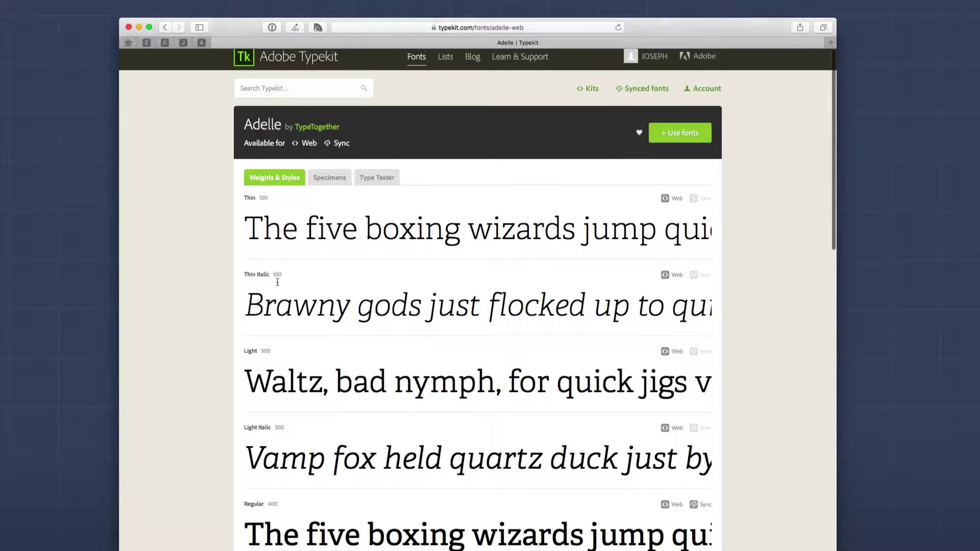
scroll(276, 282, "down", 16)
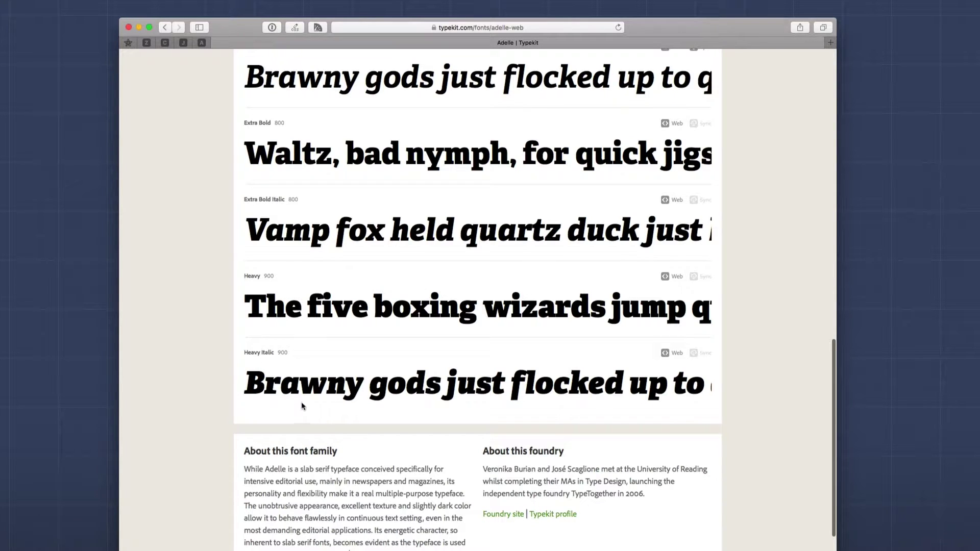
scroll(302, 402, "up", 16)
scroll(301, 401, "up", 3)
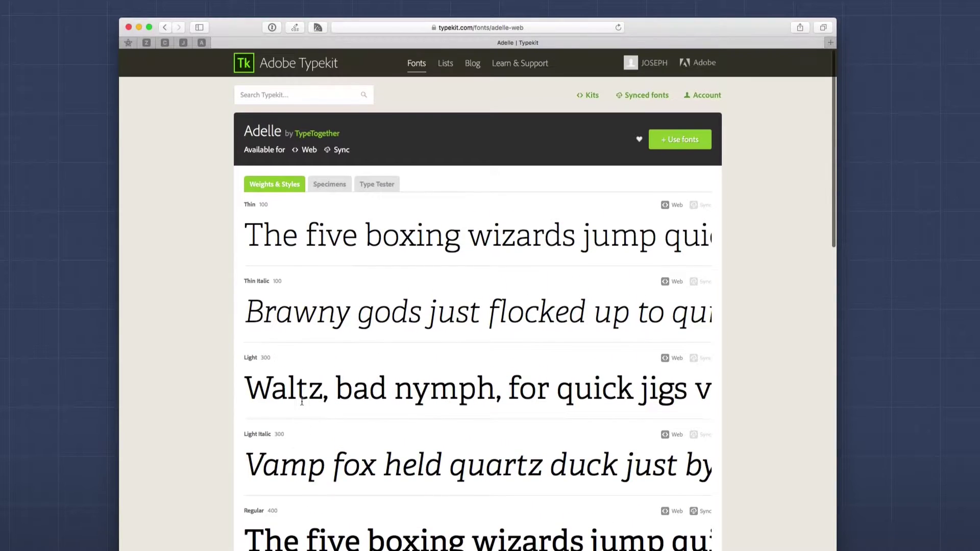
Examine Adelle's Regular specimens at different text sizes and as paragraphs on light and dark backgrounds
left_click(331, 186)
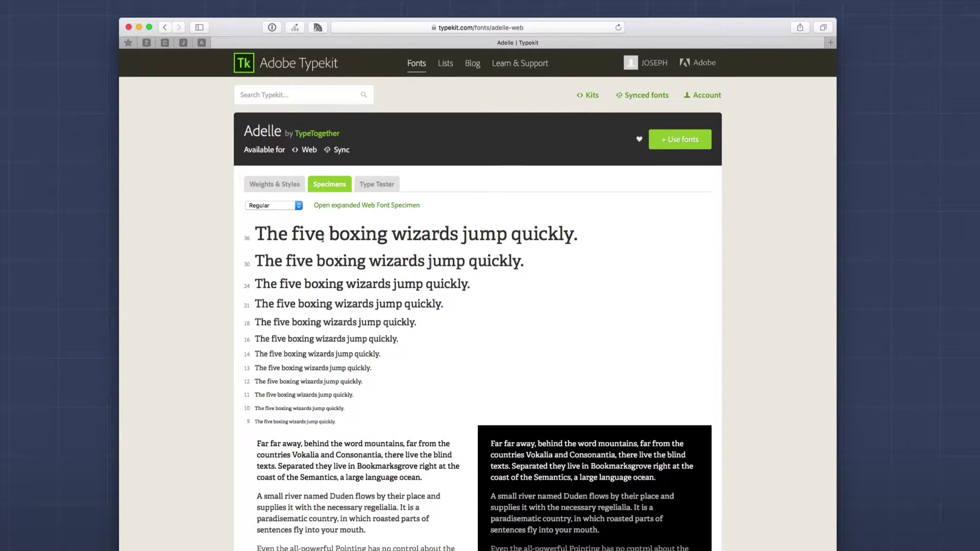
scroll(322, 234, "down", 5)
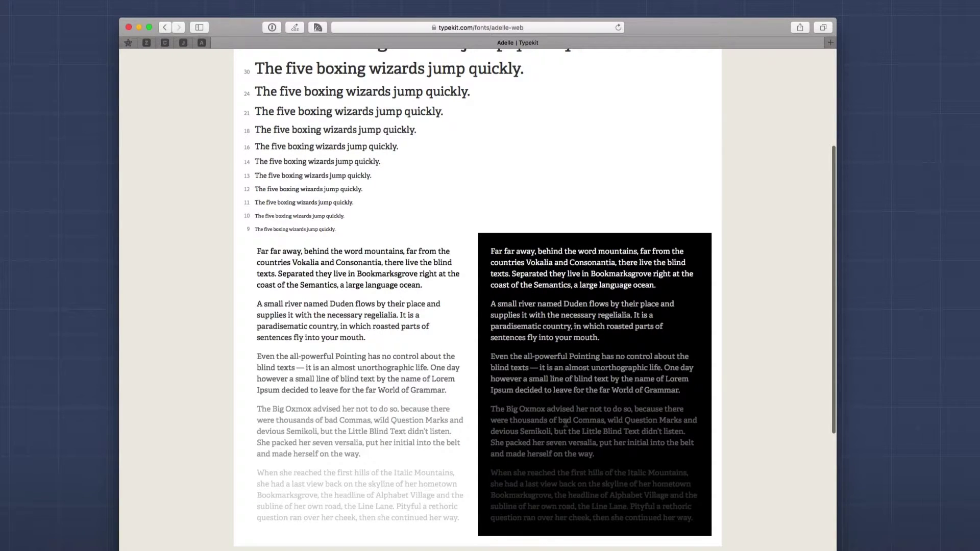
scroll(566, 423, "up", 1)
scroll(566, 423, "up", 1)
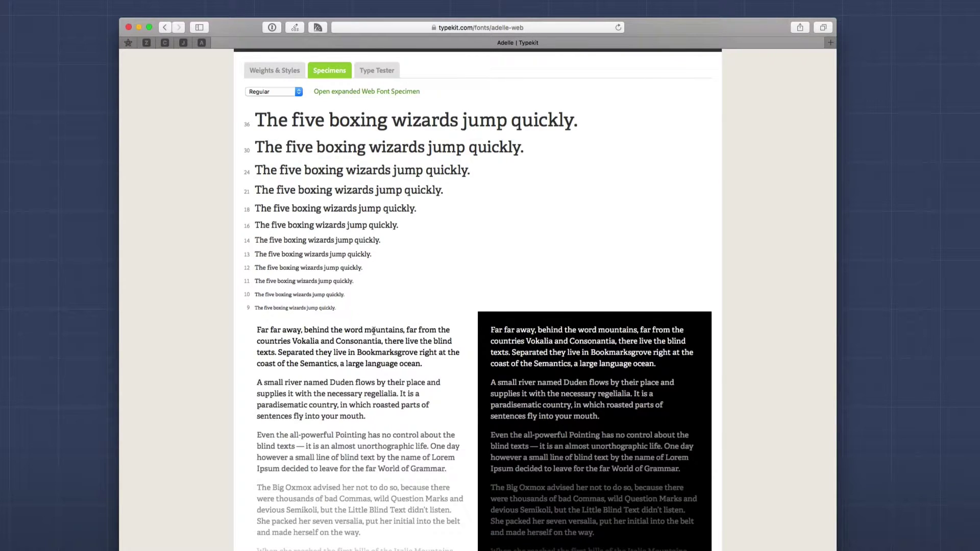
scroll(286, 269, "down", 1)
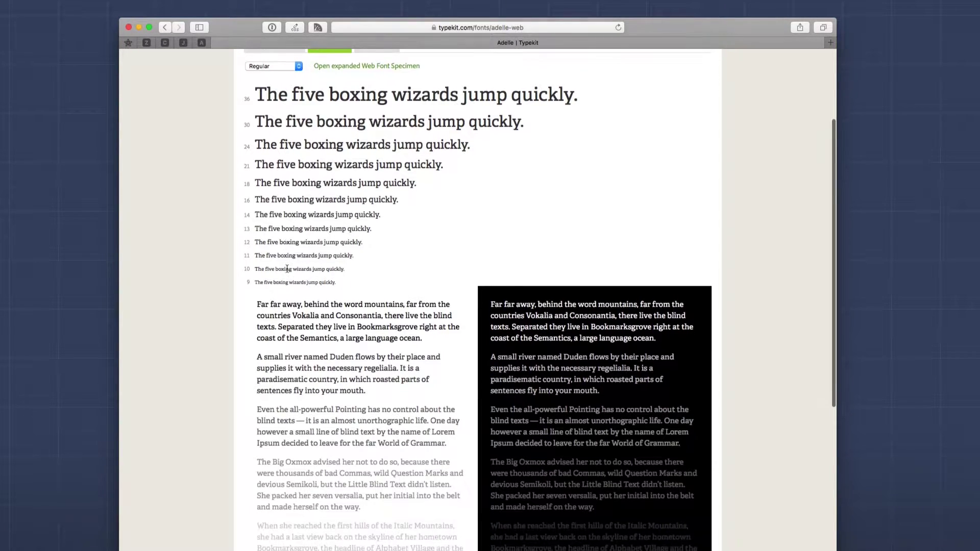
scroll(287, 269, "up", 3)
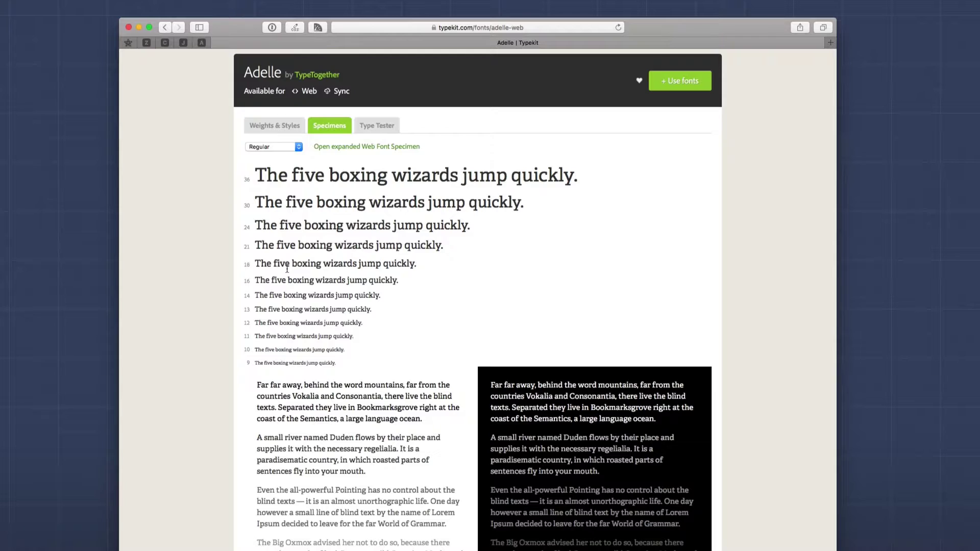
Preview Adelle in the Type Tester at a slightly smaller size, in Extra Bold Italic and Bold Italic
left_click(376, 127)
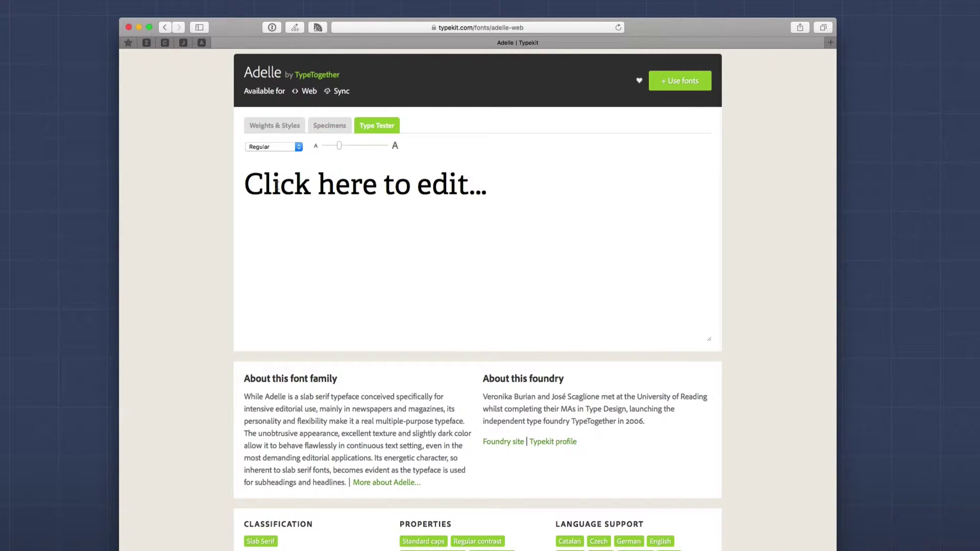
left_click_drag(341, 151, 339, 151)
left_click(284, 148)
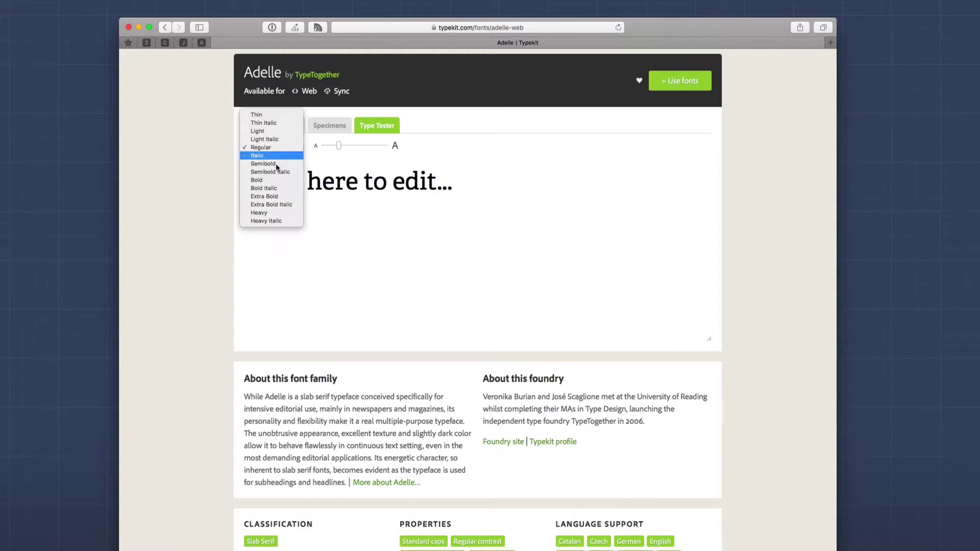
left_click(270, 202)
left_click(266, 148)
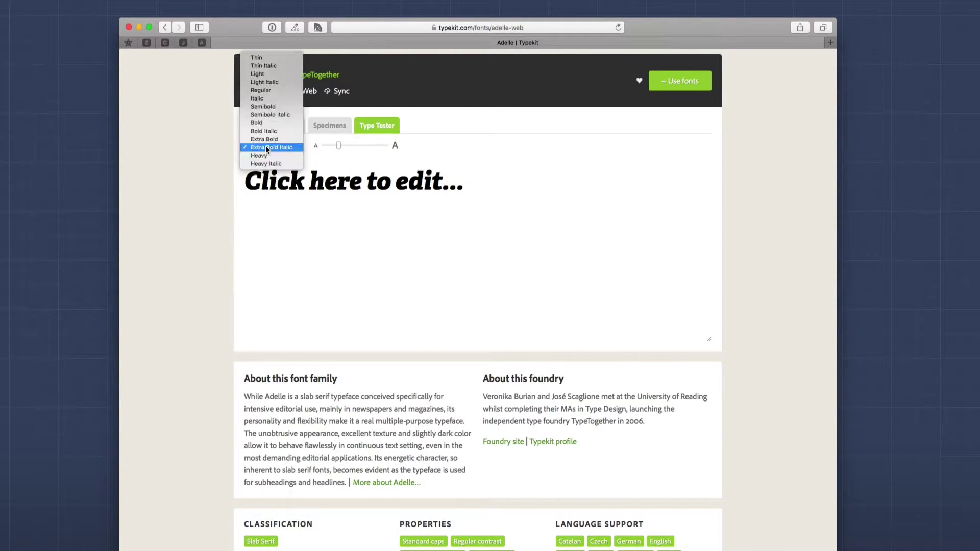
left_click(264, 131)
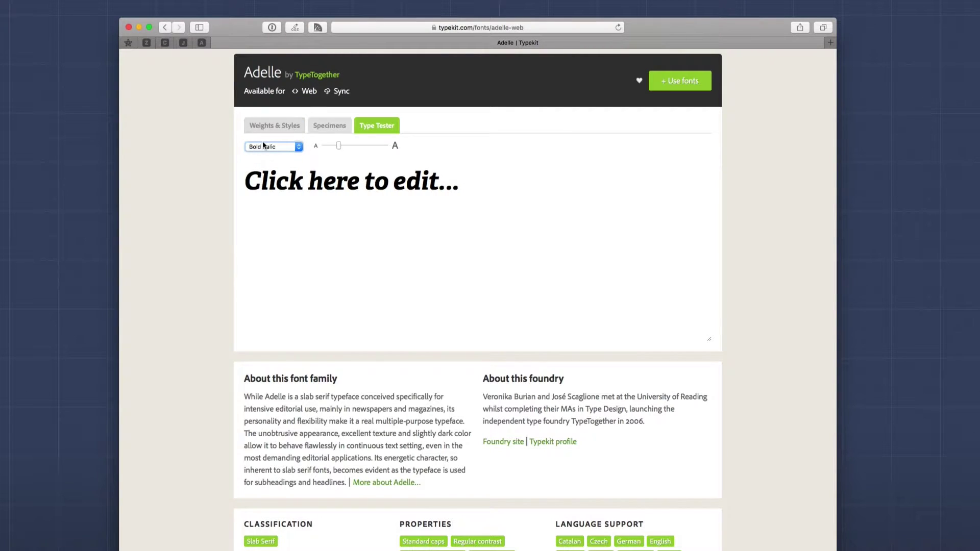
left_click(264, 147)
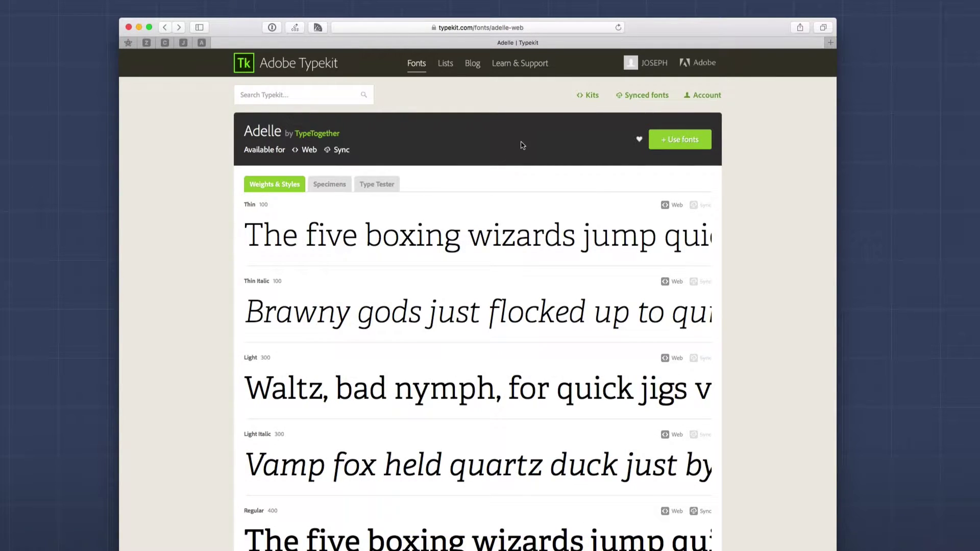
Bring up Adelle's web use options and look at the blank form for creating a new kit, leaving it unfilled
left_click(680, 143)
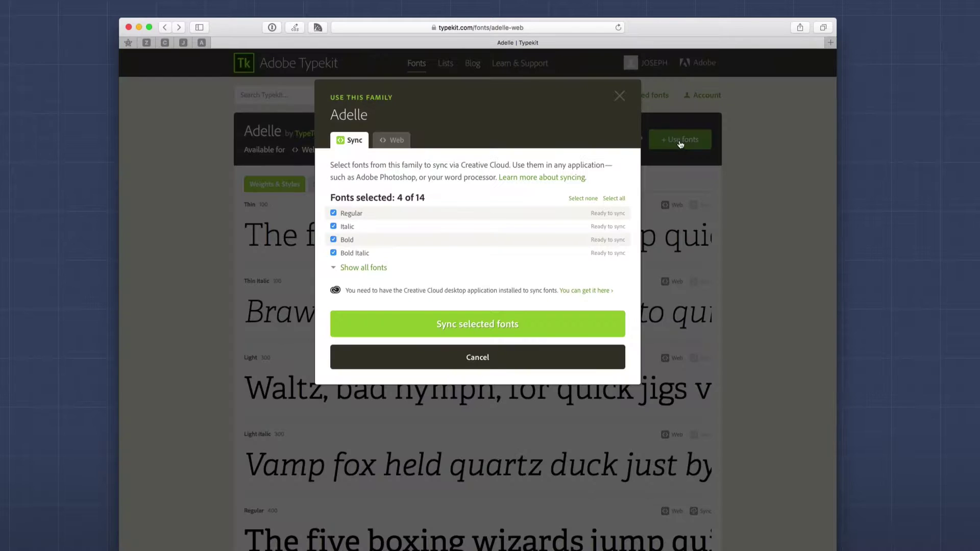
left_click(401, 146)
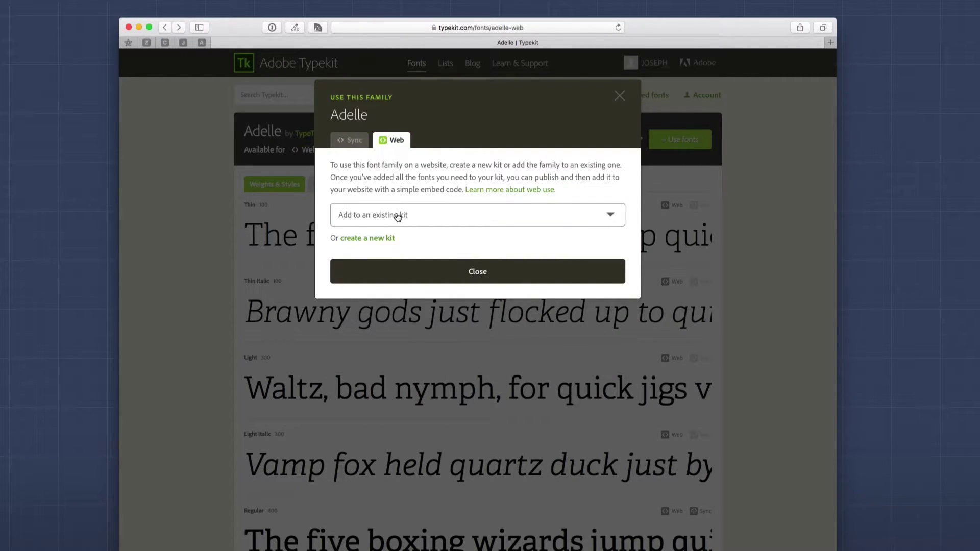
left_click(388, 240)
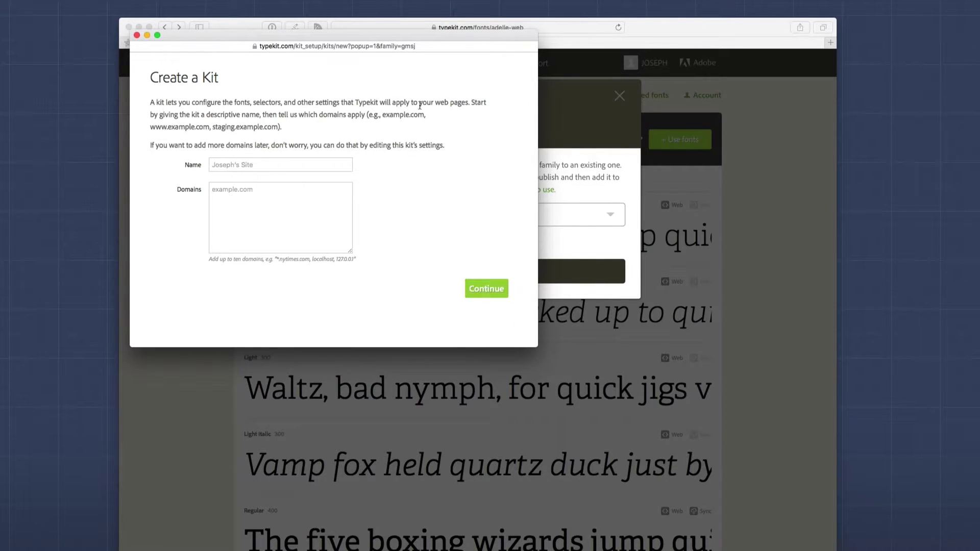
left_click(137, 35)
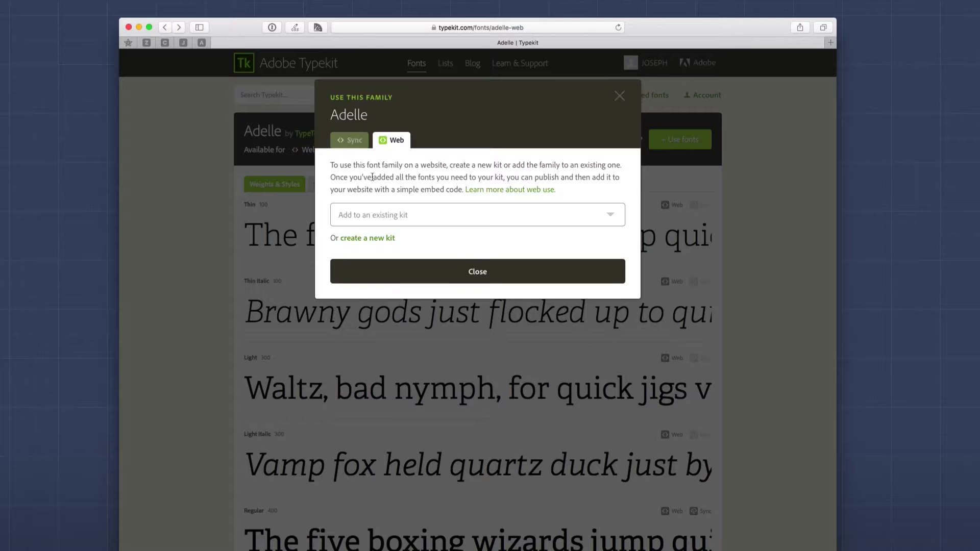
Add Adelle to the existing Font Pro kit and review the kit's fonts in an enlarged kit editor before closing it
left_click(388, 217)
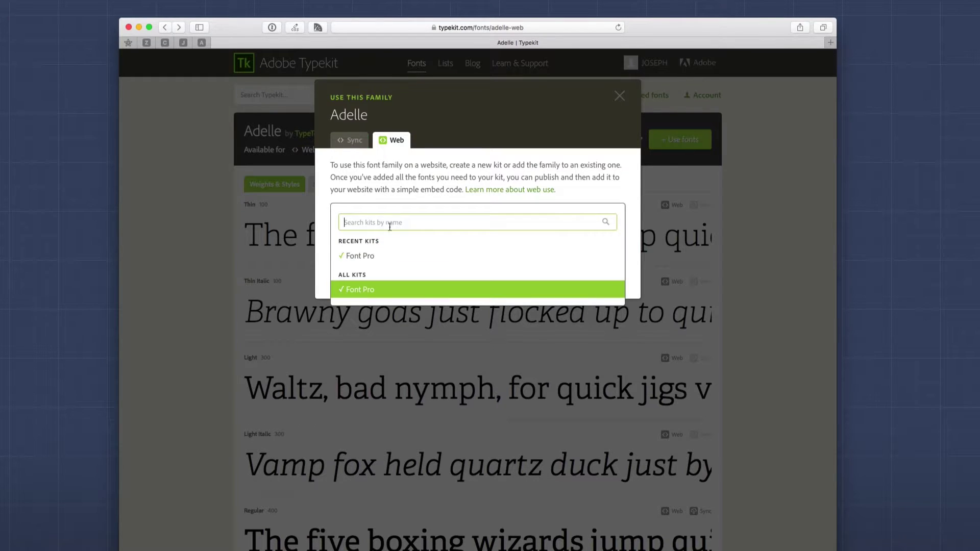
left_click(393, 260)
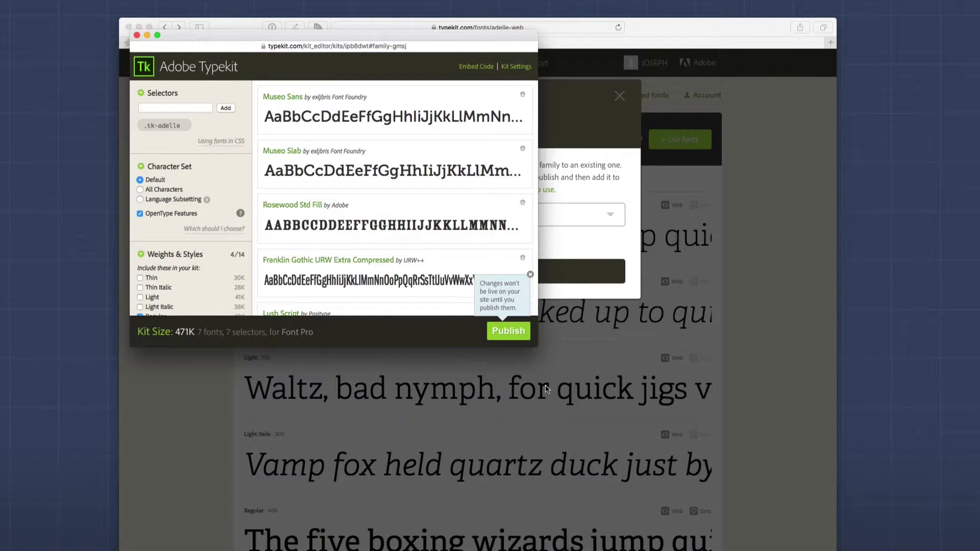
left_click_drag(536, 350, 554, 495)
scroll(481, 406, "down", 1)
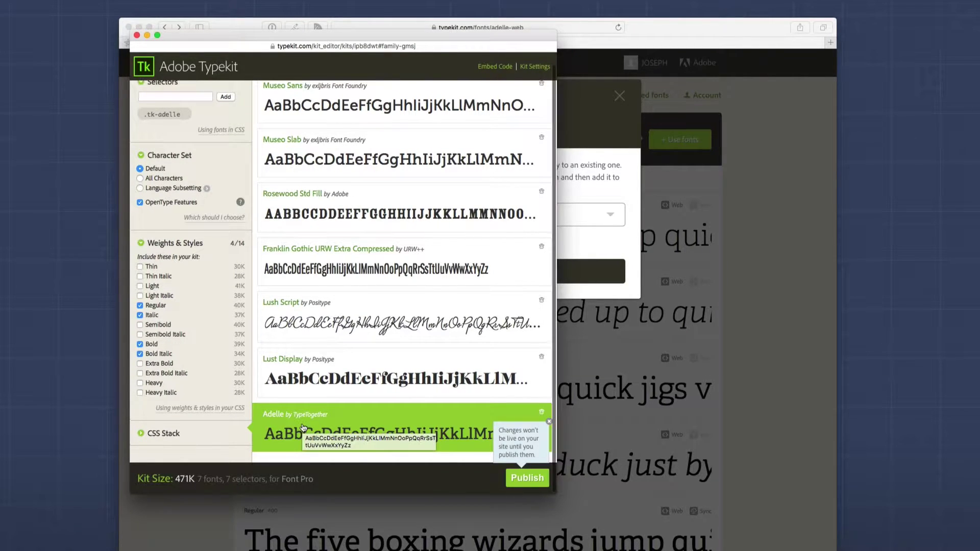
scroll(304, 408, "up", 1)
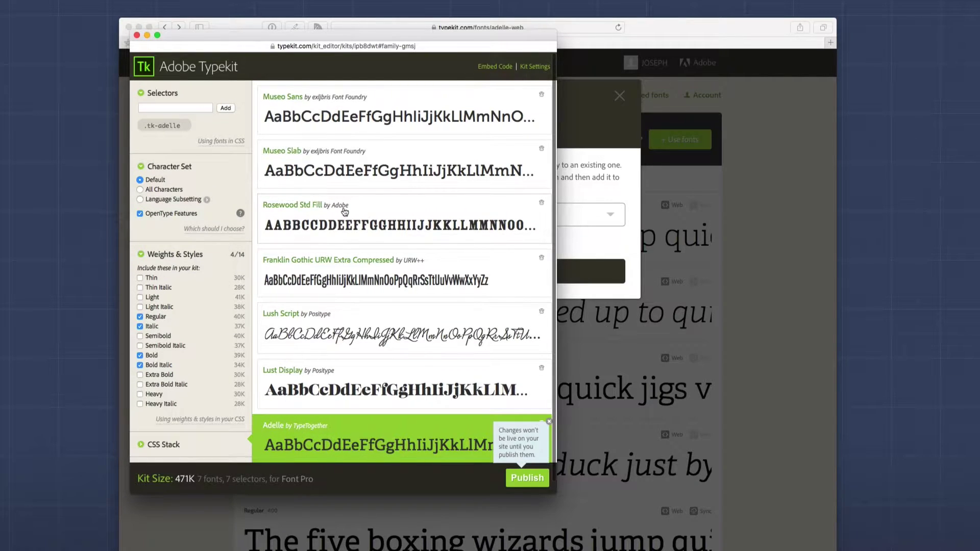
left_click(137, 36)
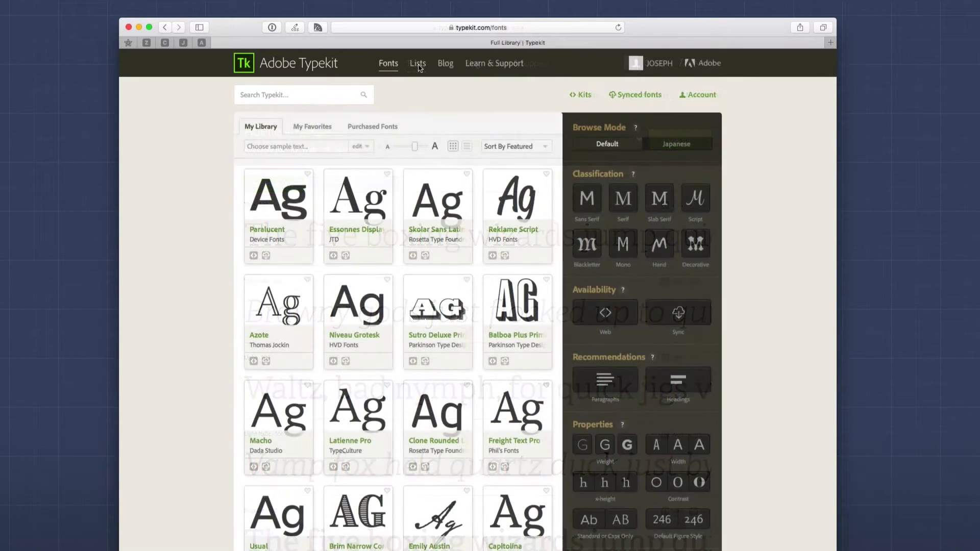
Mark Essonnes Display in the full library as a favorite and show the favorites collection
mouse_move(388, 177)
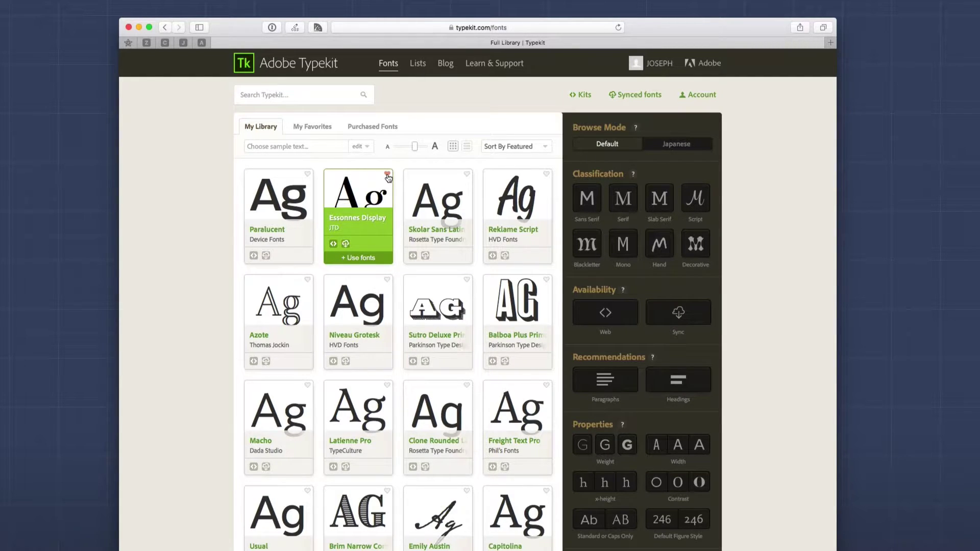
left_click(388, 175)
mouse_move(470, 177)
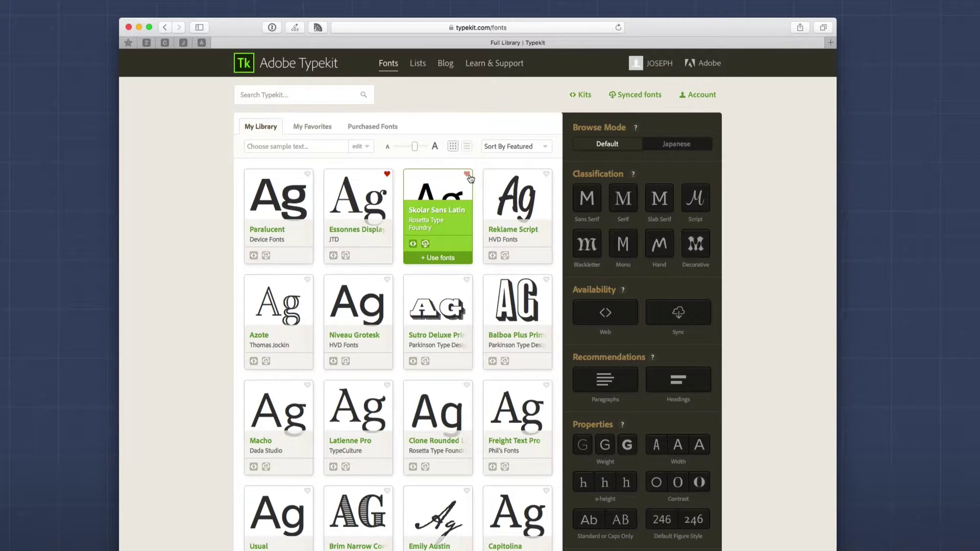
left_click(313, 127)
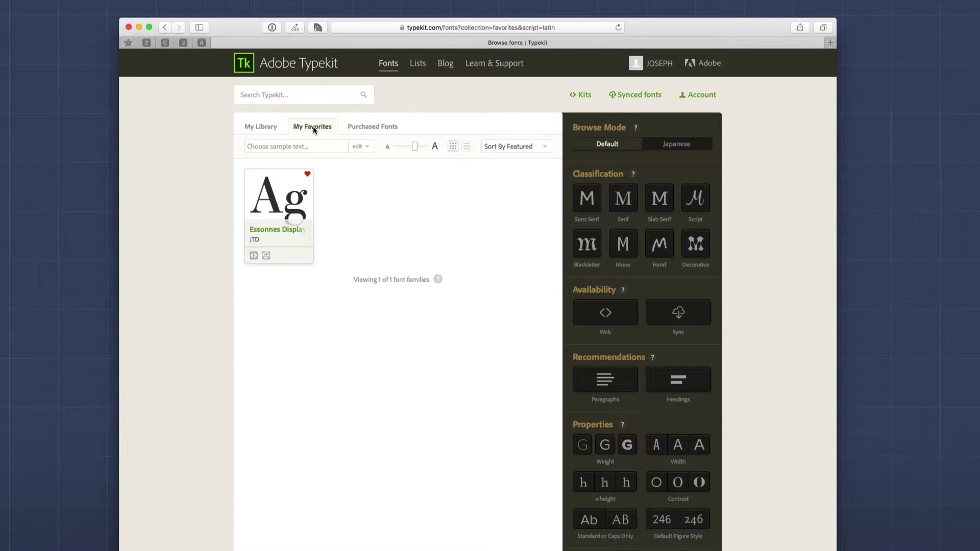
Return to the full font library and browse Typekit's curated font lists
left_click(256, 127)
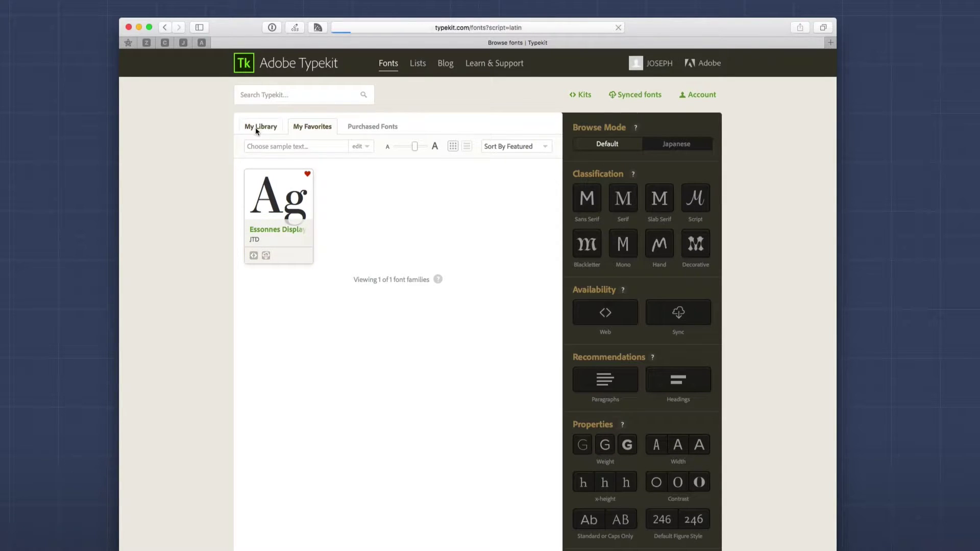
left_click(417, 65)
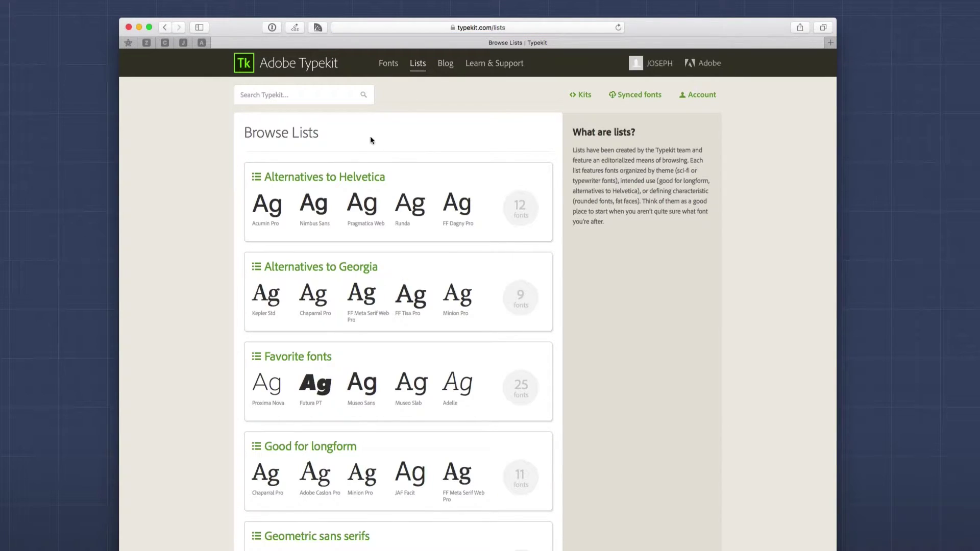
scroll(376, 150, "down", 1)
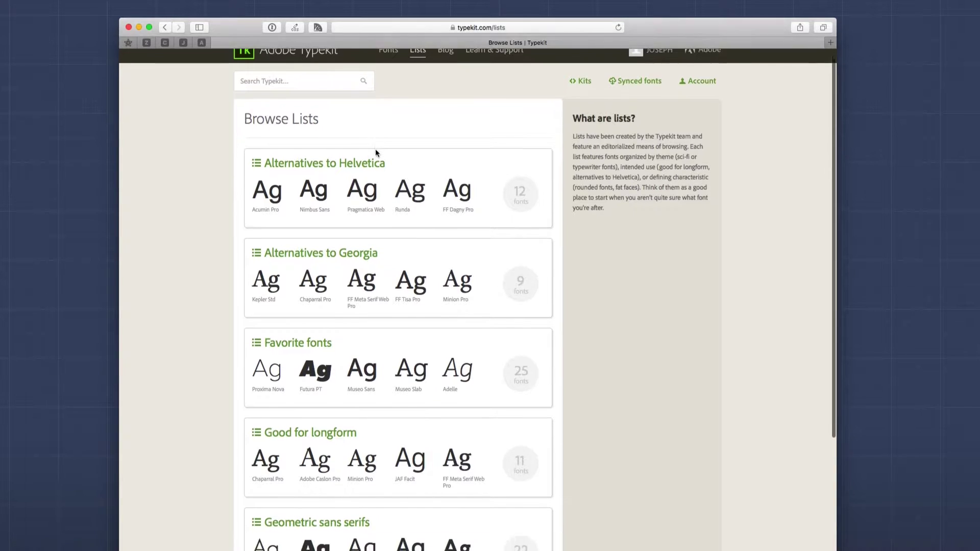
scroll(376, 153, "down", 1)
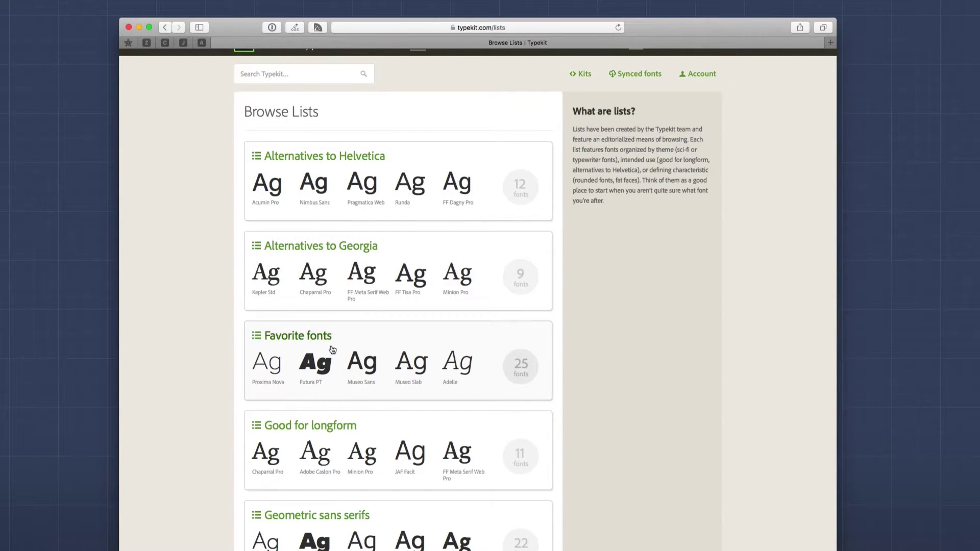
scroll(332, 347, "down", 3)
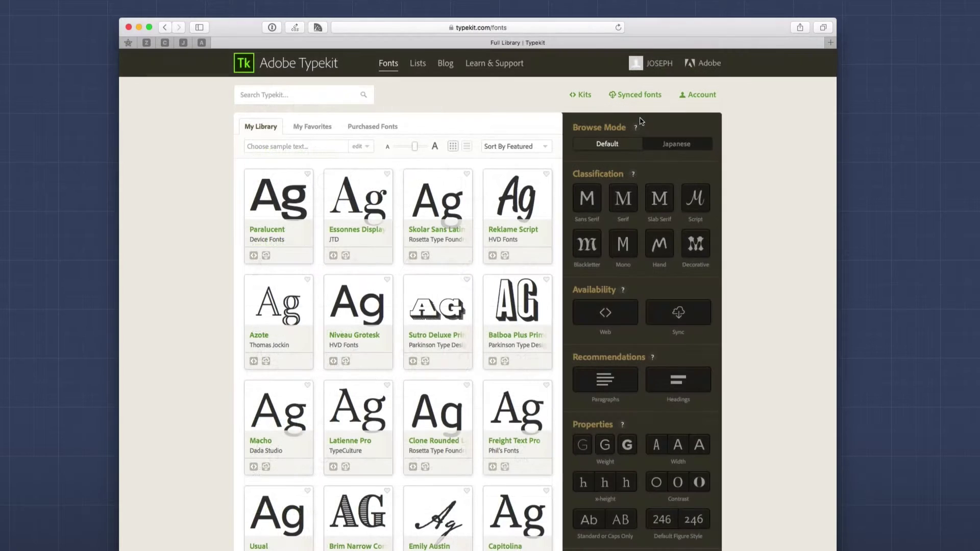
Open the Font Pro kit in an enlarged kit editor and review the included weights and styles of Museo Slab and Rosewood Std Fill
left_click(585, 97)
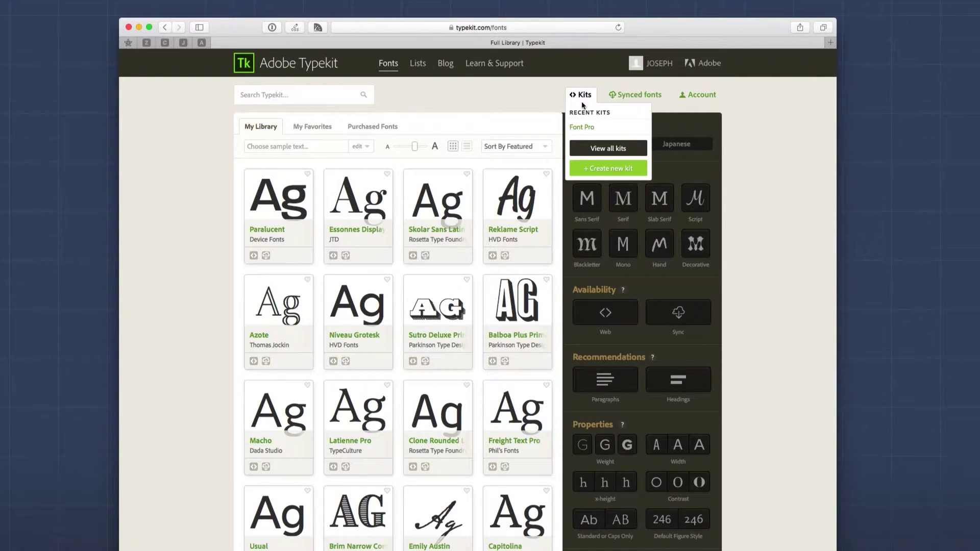
left_click(583, 127)
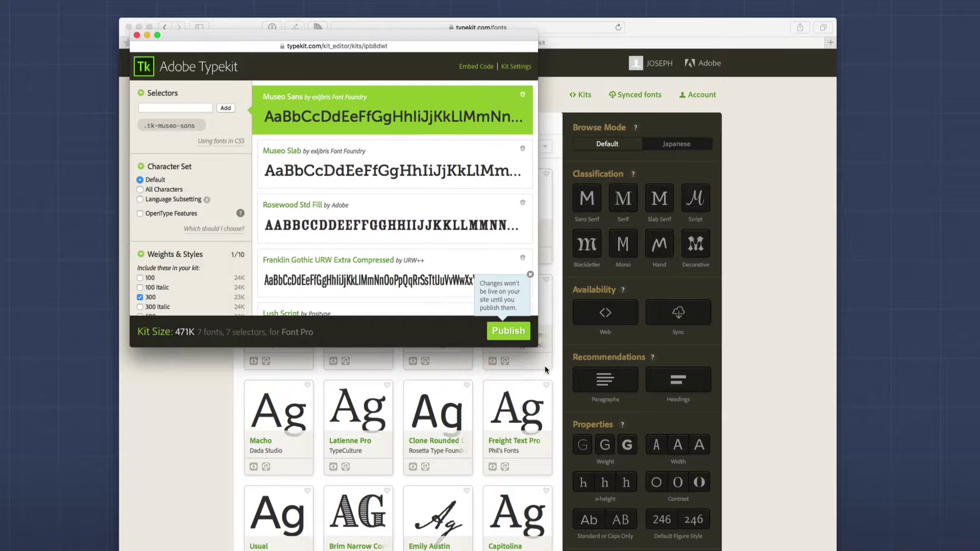
left_click_drag(536, 345, 597, 543)
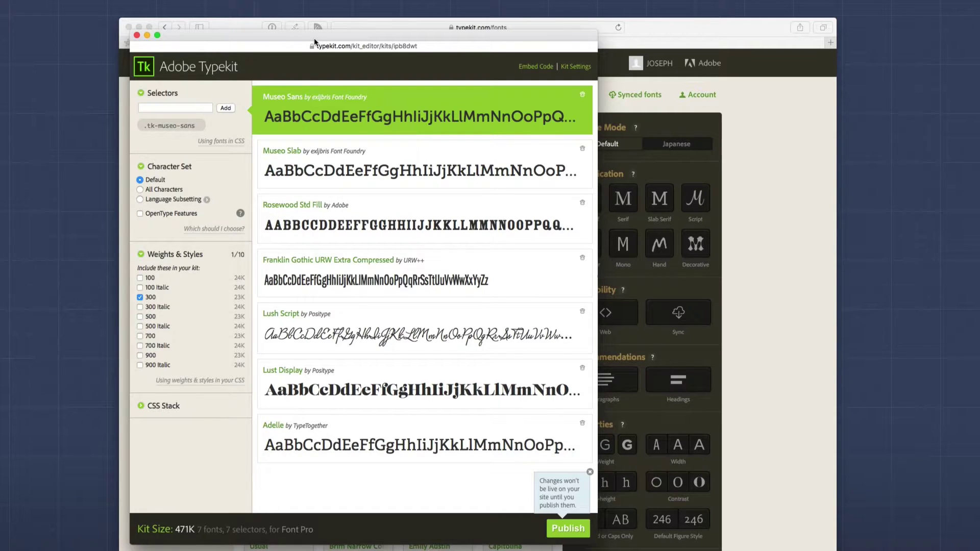
left_click_drag(314, 36, 320, 38)
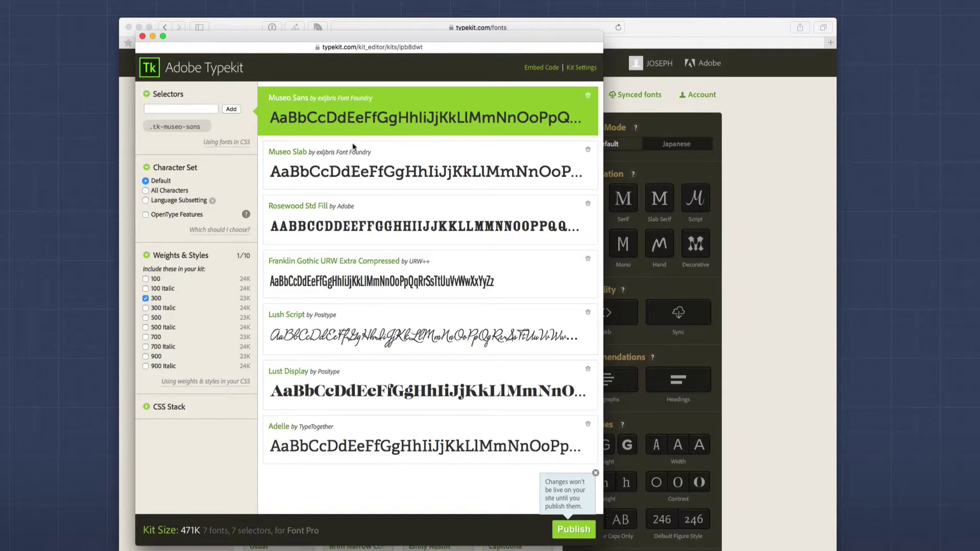
left_click(348, 161)
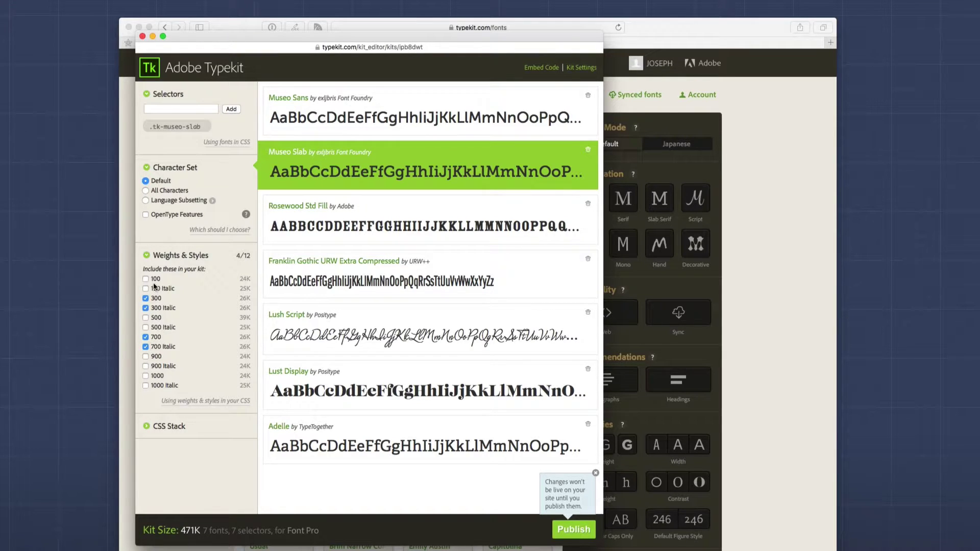
left_click(352, 233)
left_click(358, 181)
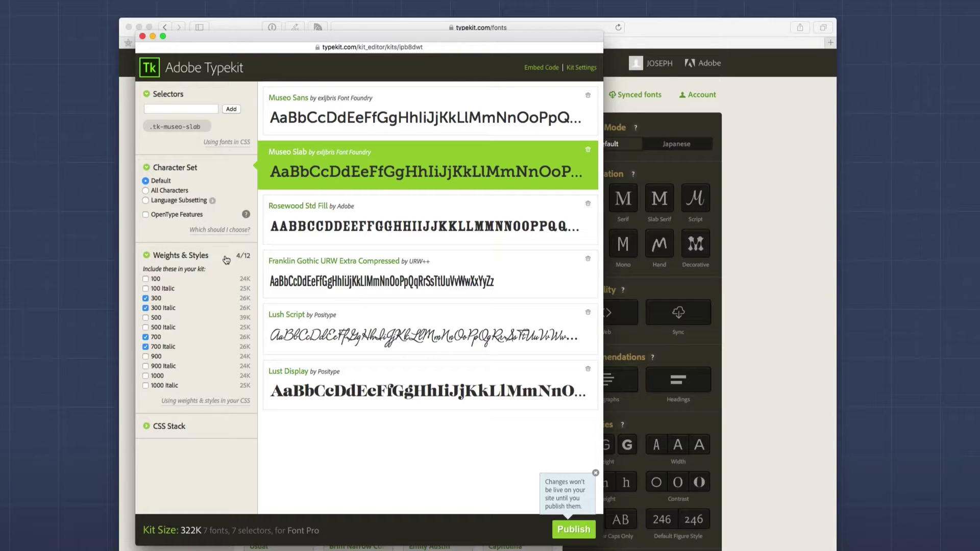
Look up how to use Museo Slab in CSS, highlight its font-family name museo-slab, and close the help
left_click(227, 143)
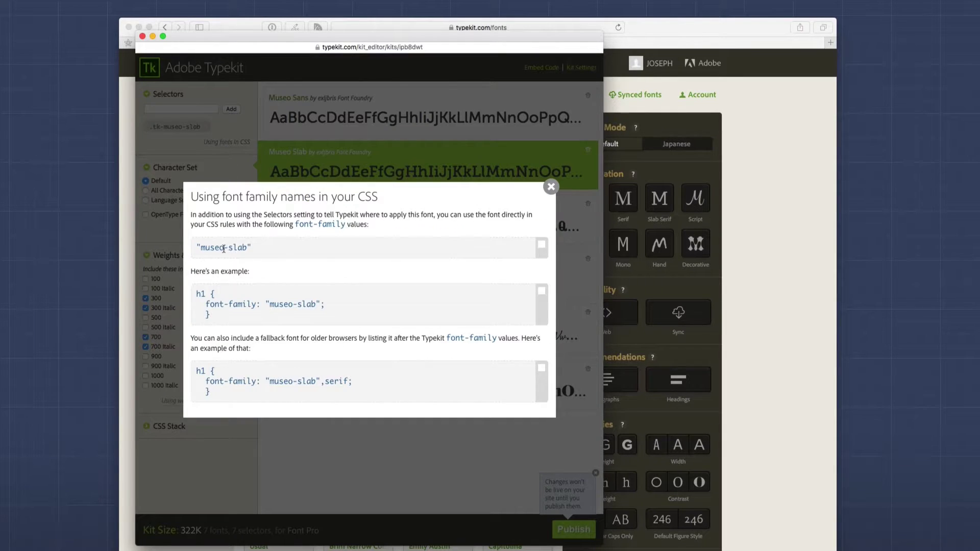
left_click_drag(199, 248, 247, 249)
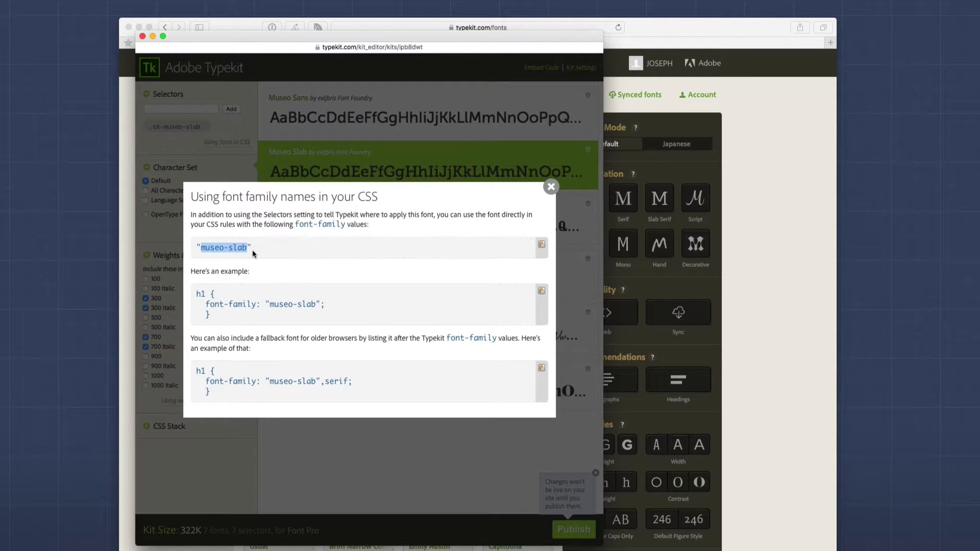
left_click(550, 187)
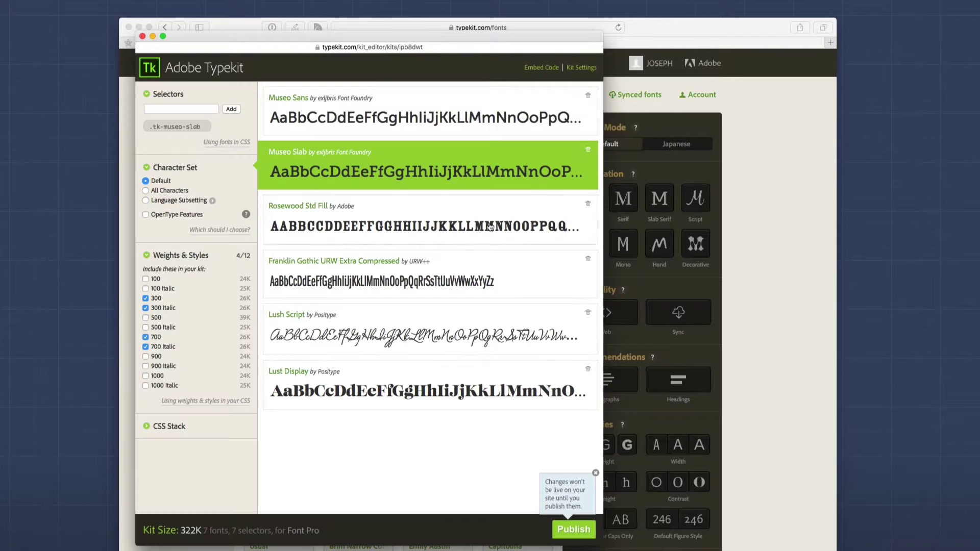
View the Font Pro kit's embed code and select the Typekit Kit ID, and bring up the kit settings at the Domains list
left_click(539, 72)
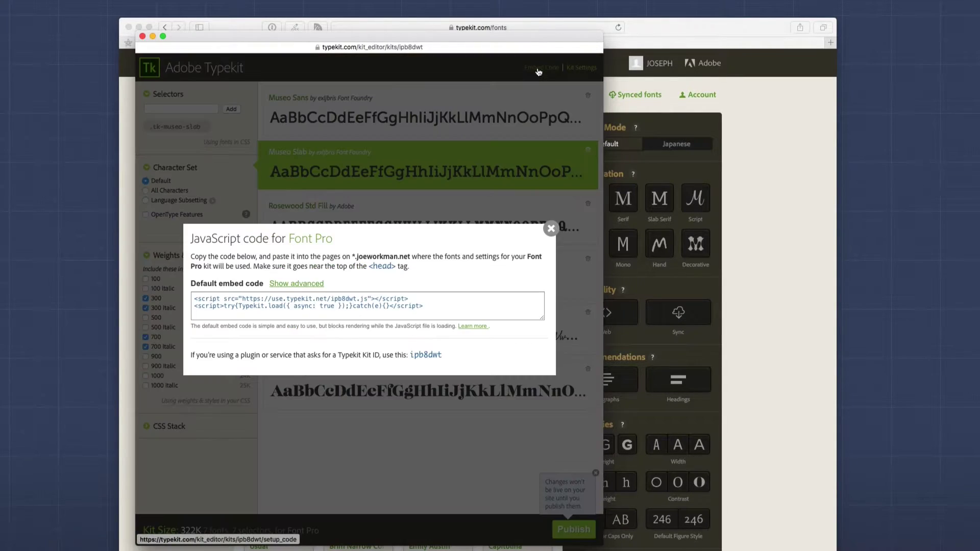
double_click(427, 354)
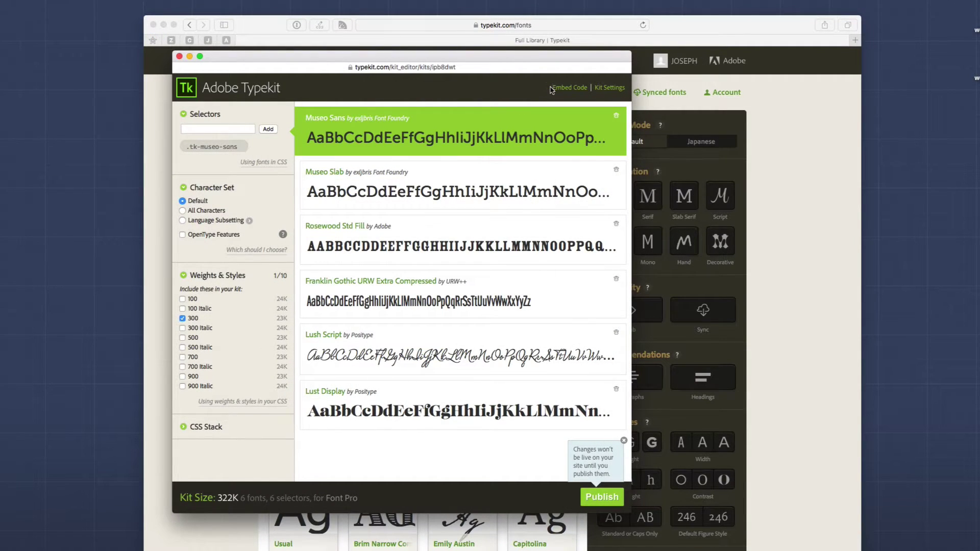
left_click(607, 89)
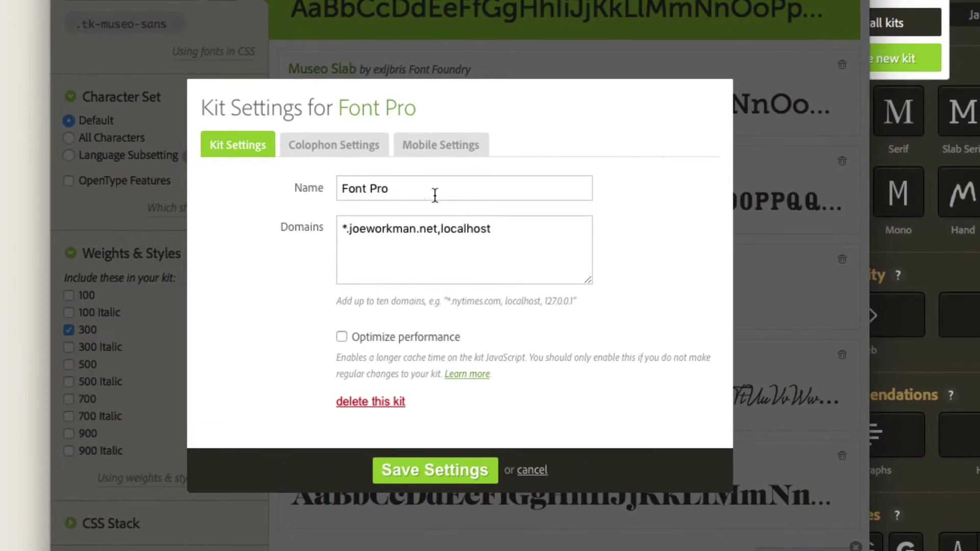
left_click(514, 229)
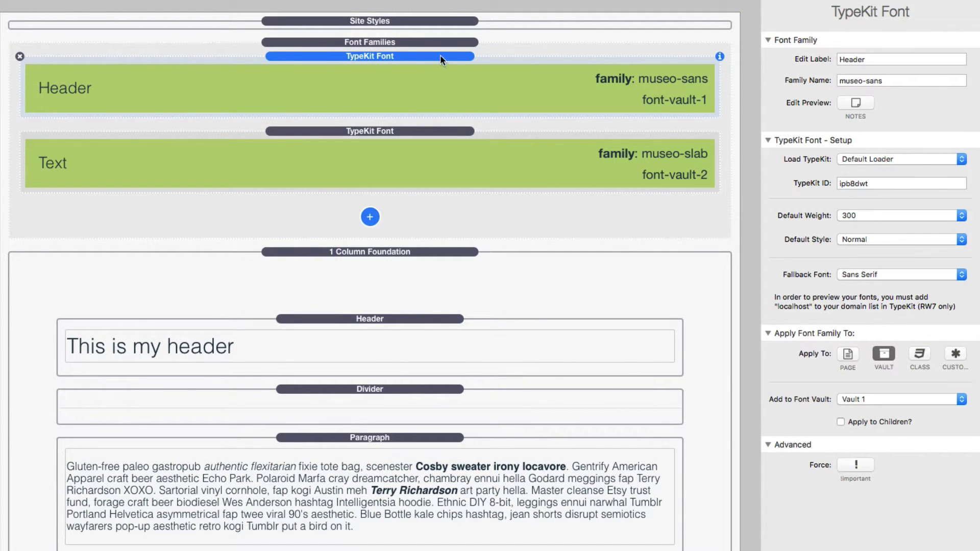
Inspect the settings of the Font Families stack and of its Header and Text TypeKit Font stacks
left_click(428, 43)
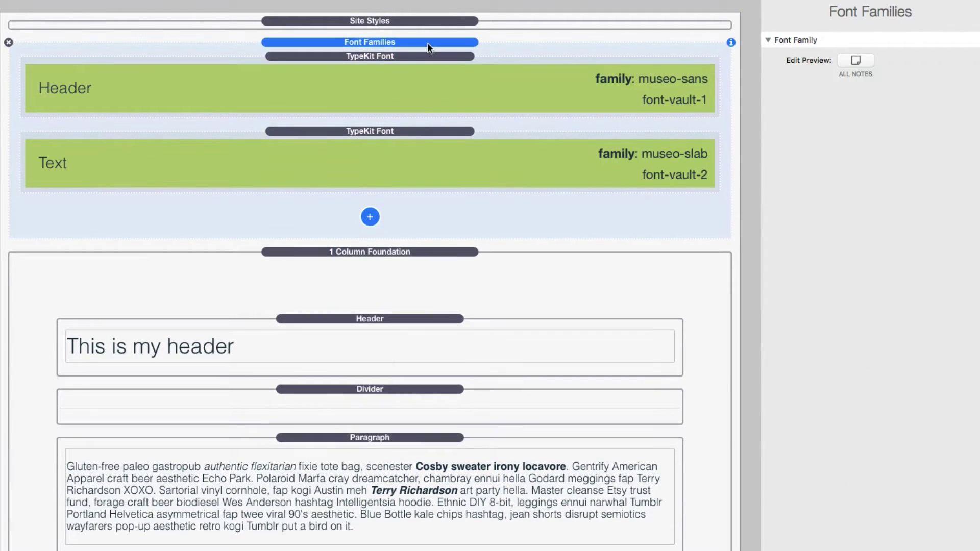
left_click(393, 57)
left_click(388, 151)
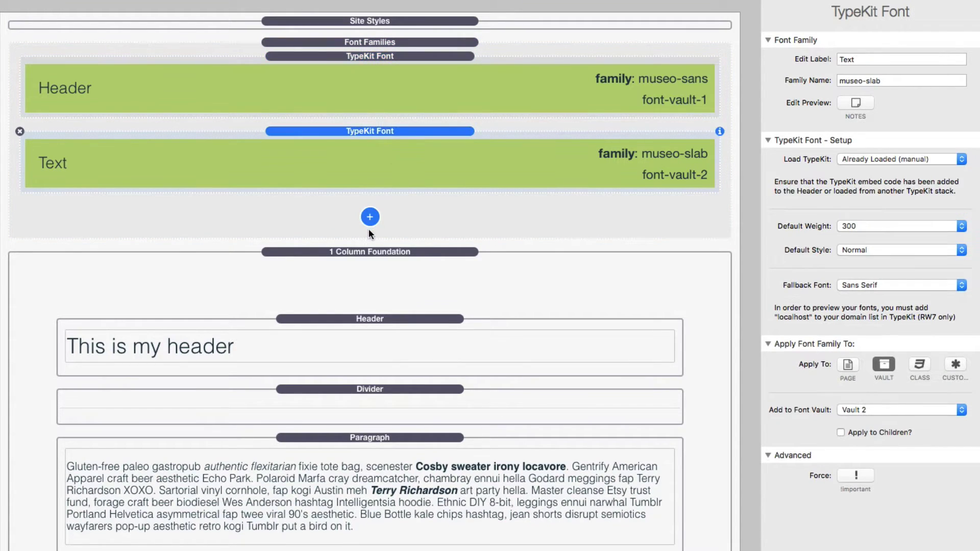
left_click(378, 98)
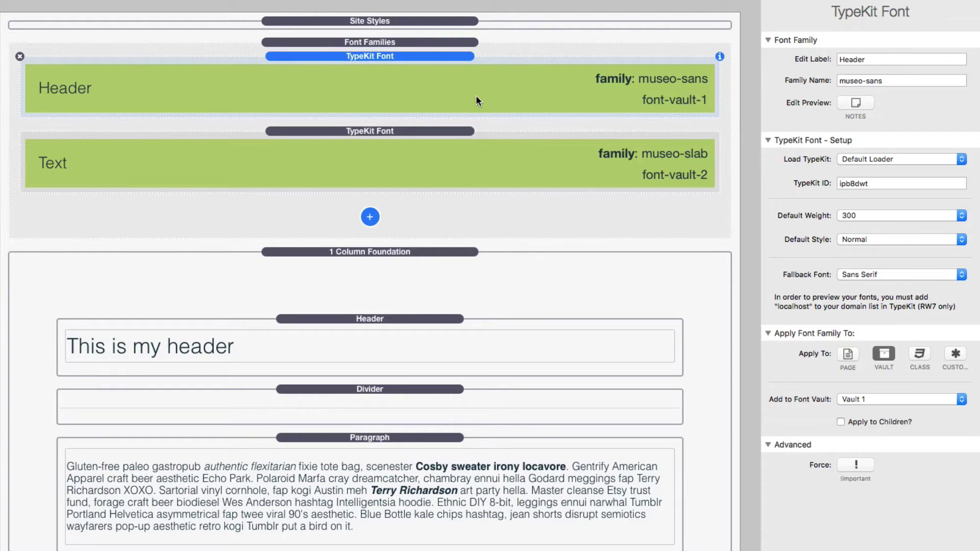
Review the Header font's label, family name, TypeKit loader choices and TypeKit ID, keeping Default Loader
left_click(892, 58)
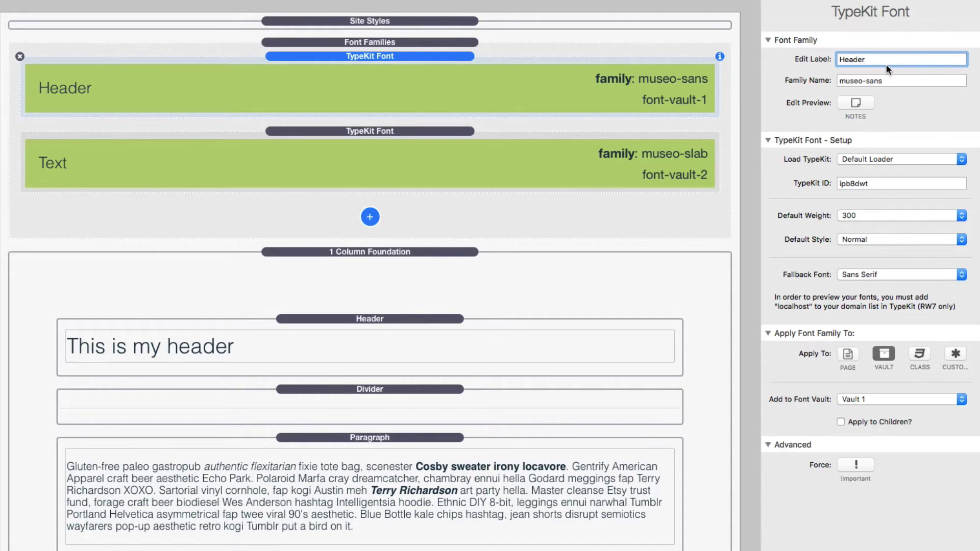
left_click(899, 81)
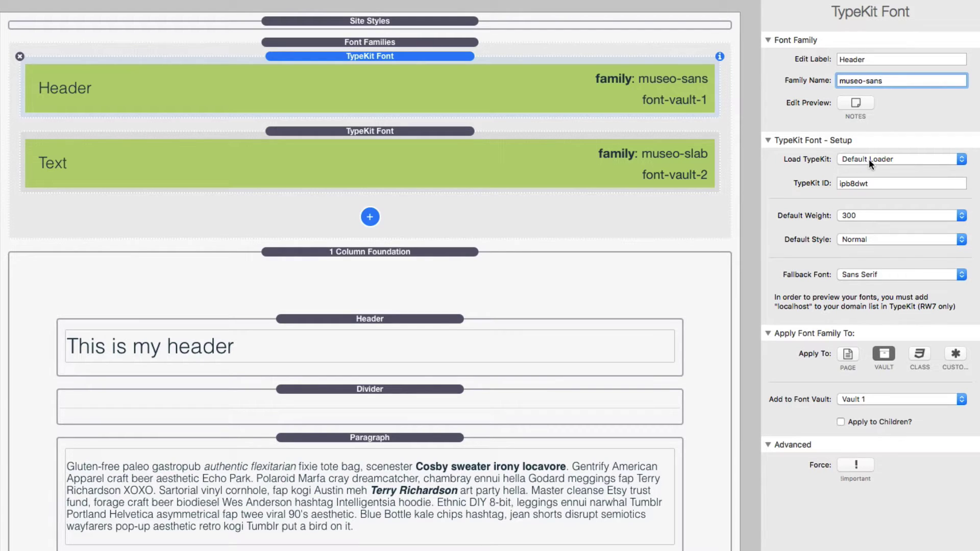
left_click(898, 158)
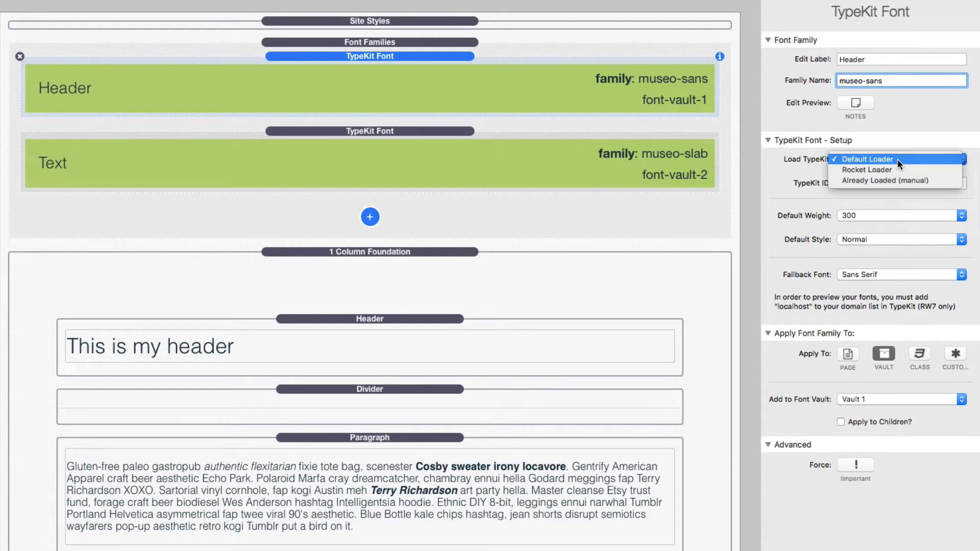
left_click(902, 158)
left_click(892, 184)
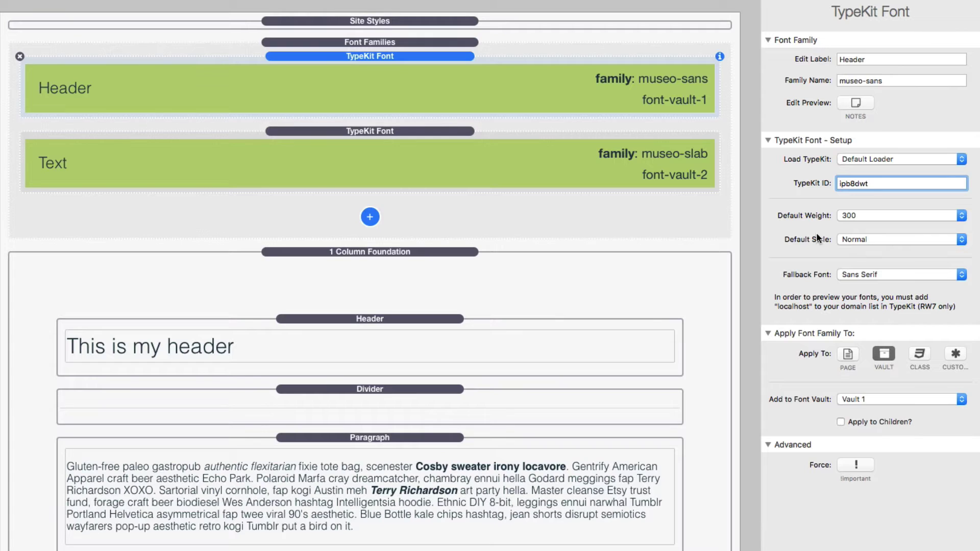
Review the Header font's default style and fallback choices, keeping Normal and Sans Serif, and inspect the page header's font setting
left_click(872, 241)
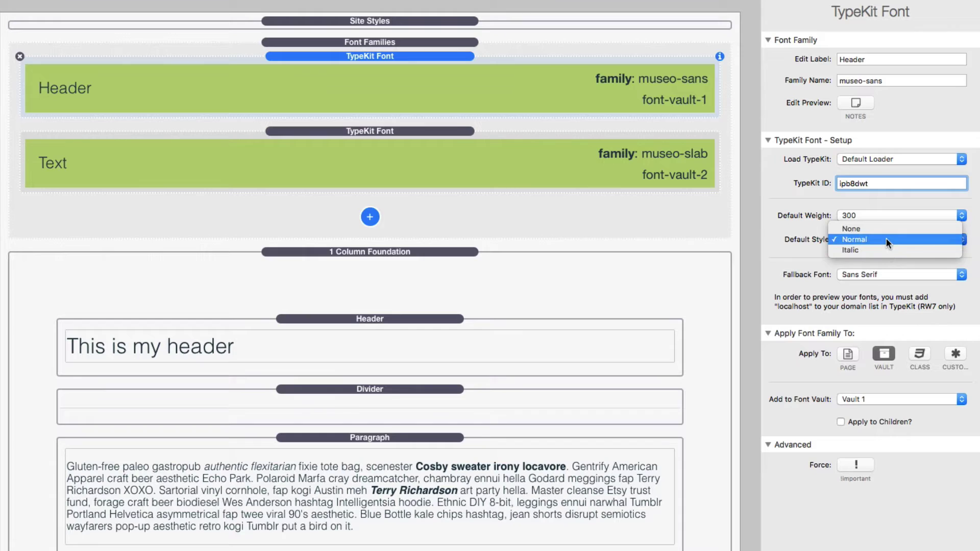
left_click(886, 239)
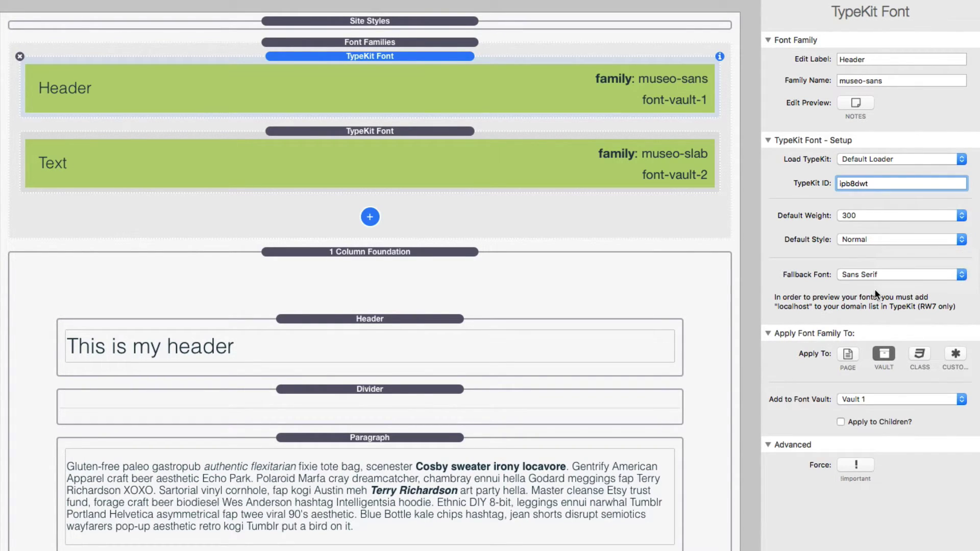
left_click(889, 275)
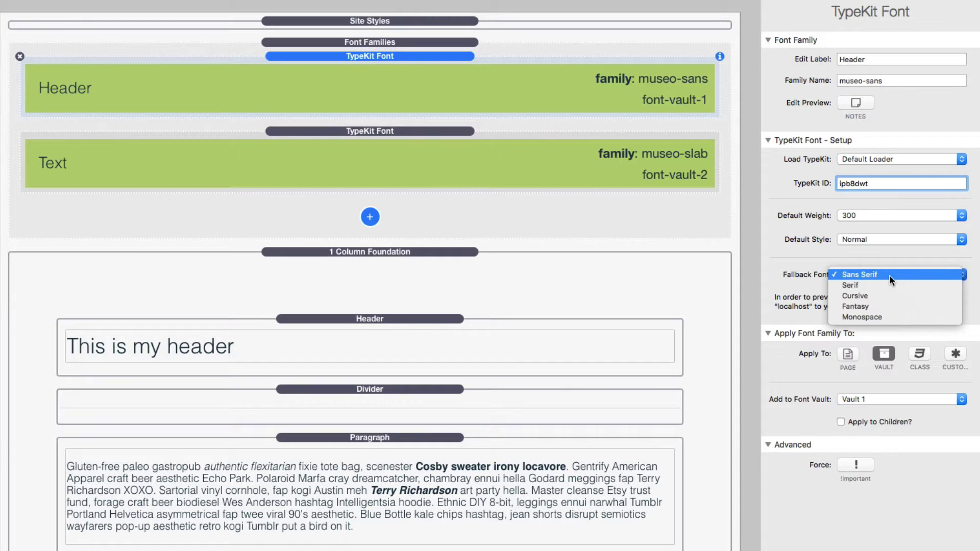
left_click(847, 273)
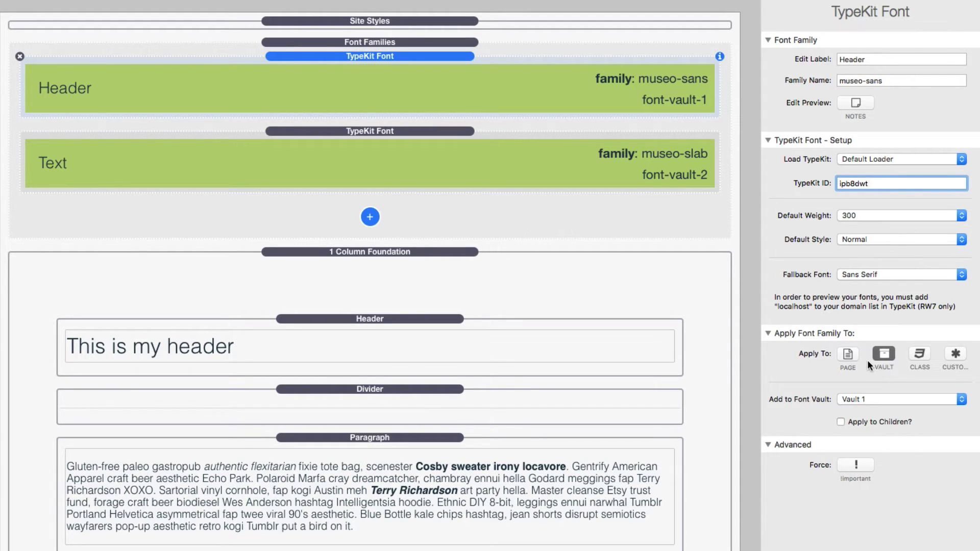
left_click(423, 320)
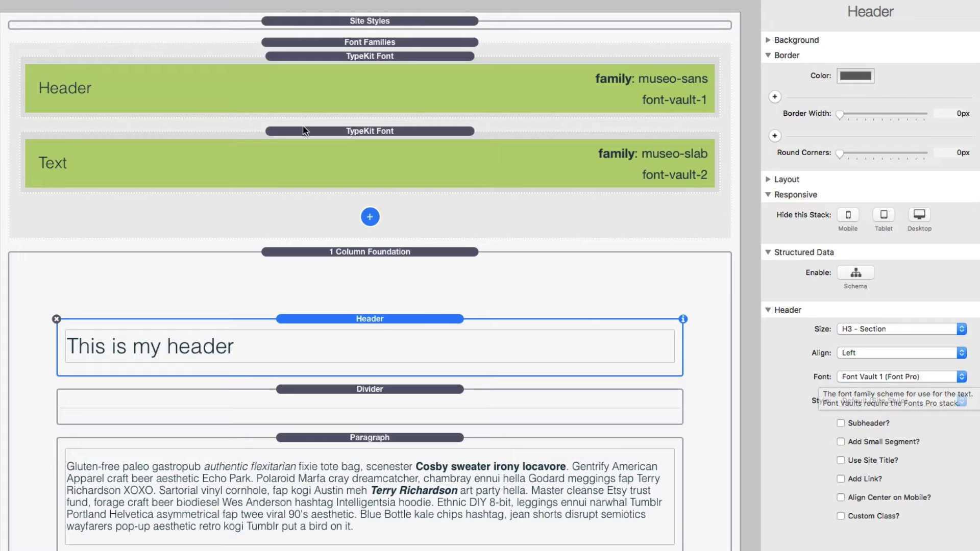
Review the Text font's family name and its TypeKit loading option with the explanatory tooltip
left_click(307, 147)
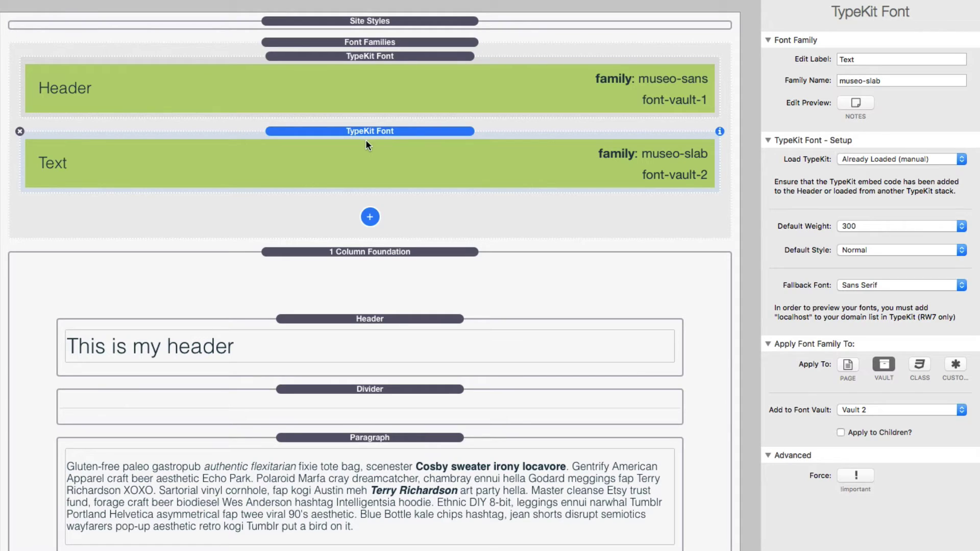
left_click(899, 79)
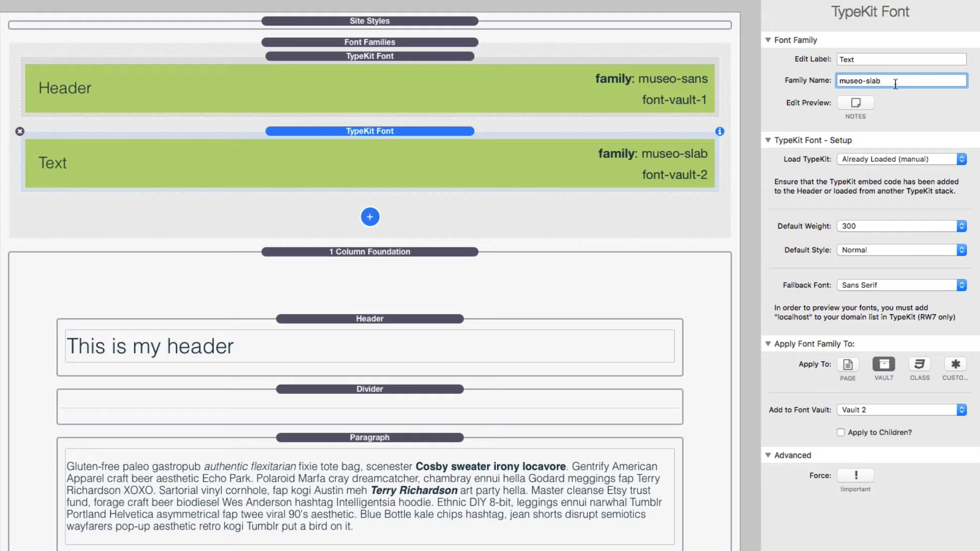
left_click(870, 161)
left_click(883, 160)
mouse_move(862, 165)
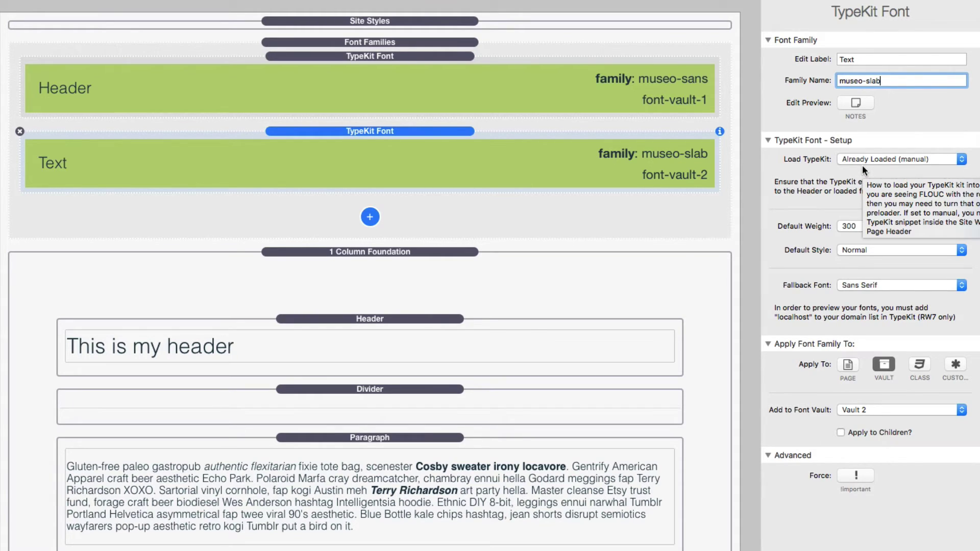
Compare the Header and Text fonts' loading setups and look through the Text font's loader choices, keeping Already Loaded (manual)
left_click(545, 84)
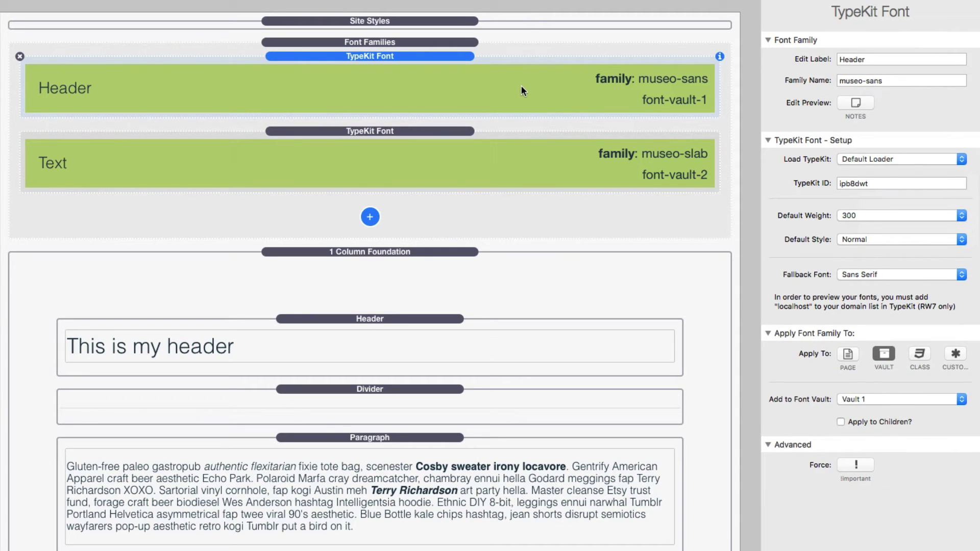
left_click(494, 155)
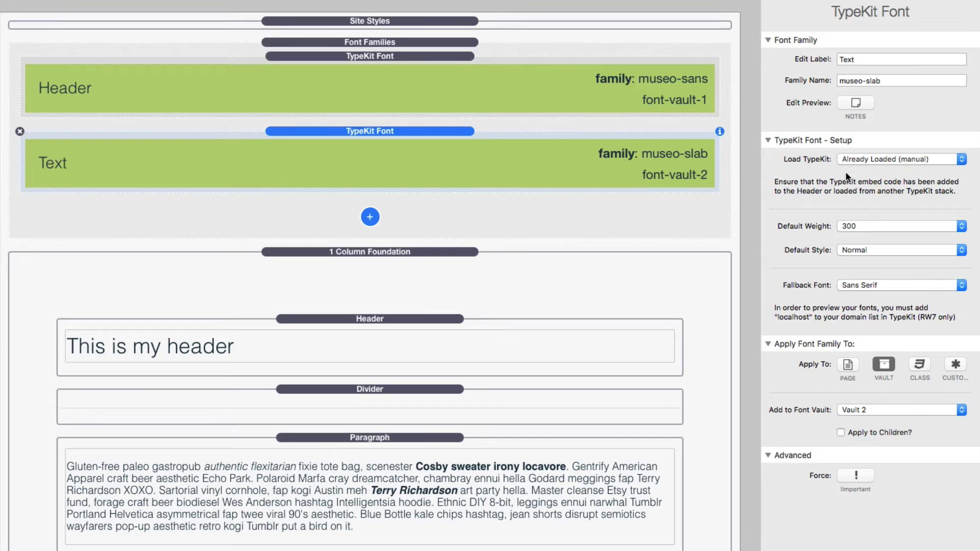
left_click(862, 160)
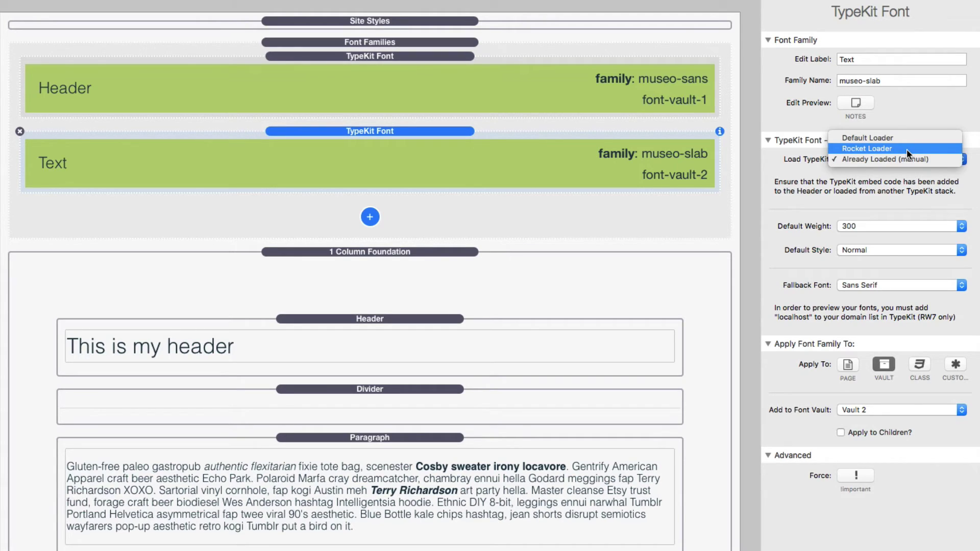
left_click(865, 181)
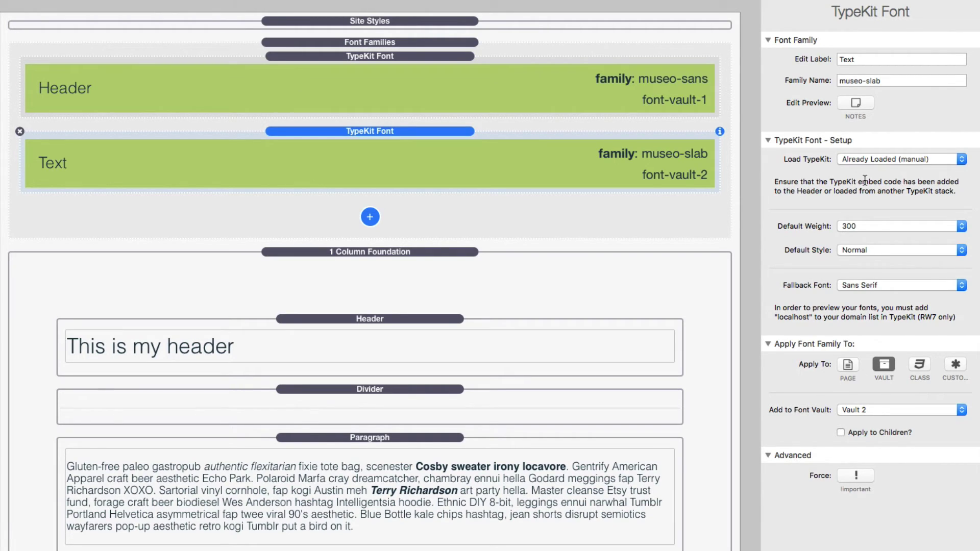
left_click(880, 160)
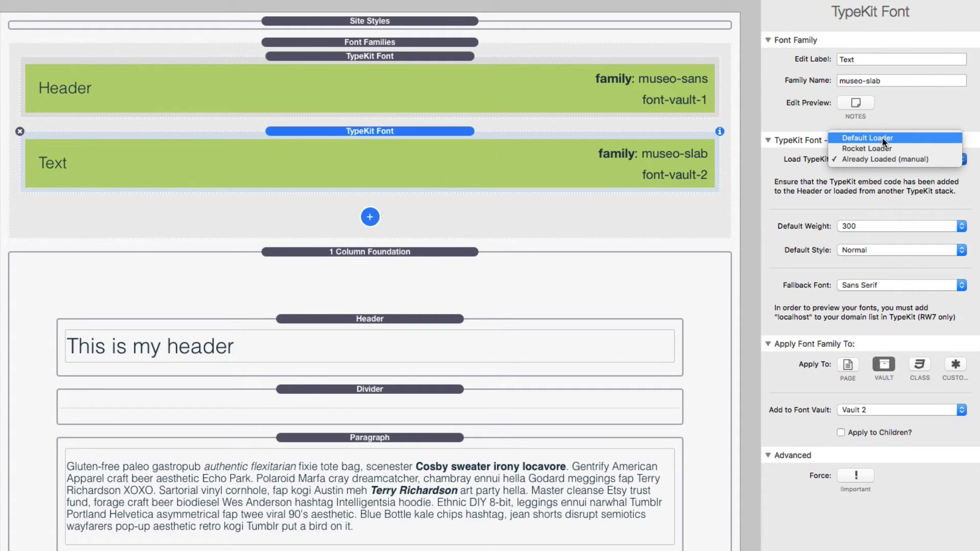
left_click(871, 159)
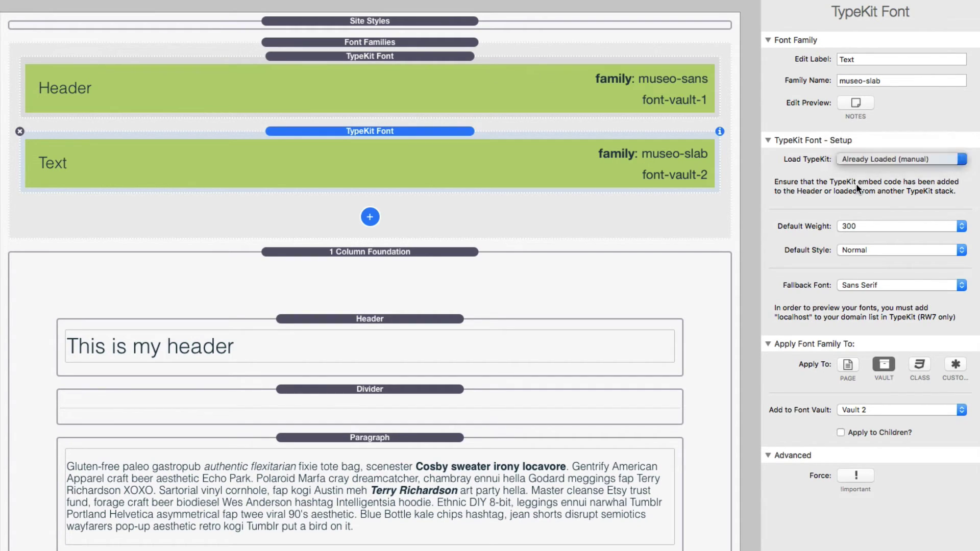